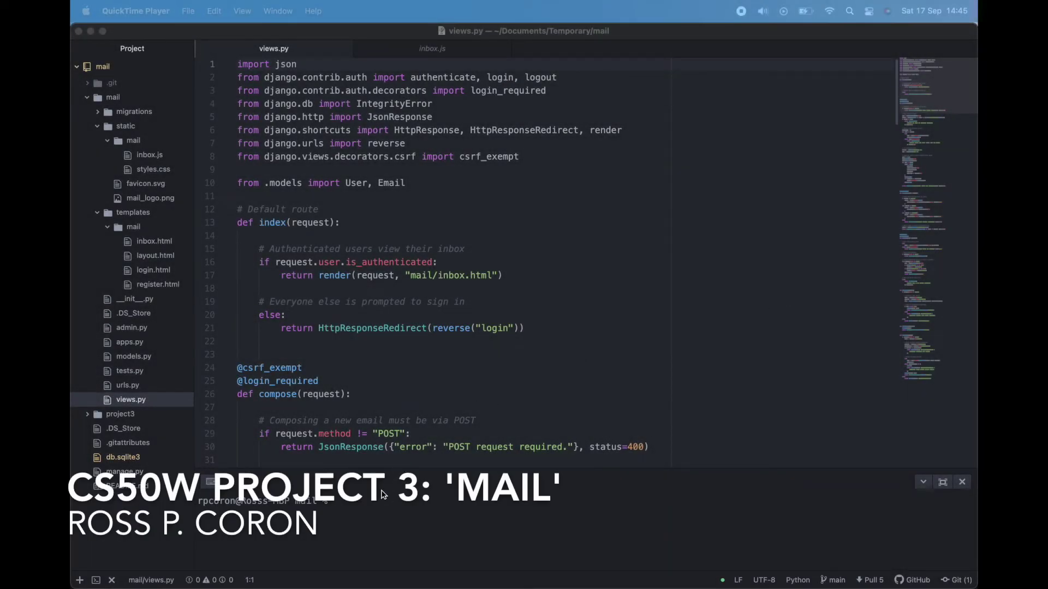
# Step: Run python3 manage.py runserver and copy the 127.0.0.1:8000 address for the browser
pyautogui.write('python3 manage.py runserver')
pyautogui.press('Return')
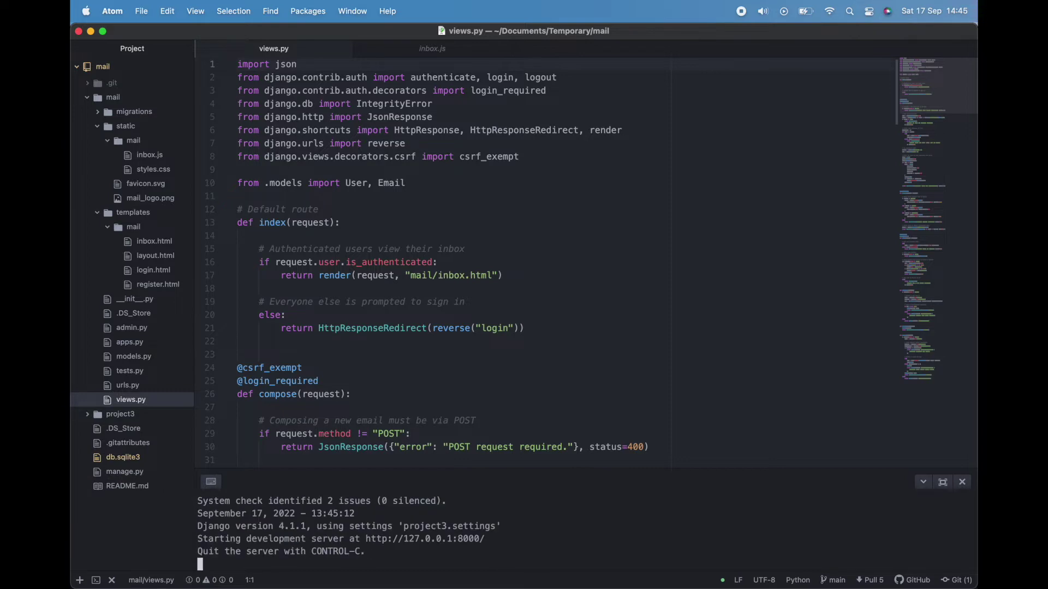
pyautogui.moveTo(485, 539); pyautogui.dragTo(366, 539)
pyautogui.press('super+c')
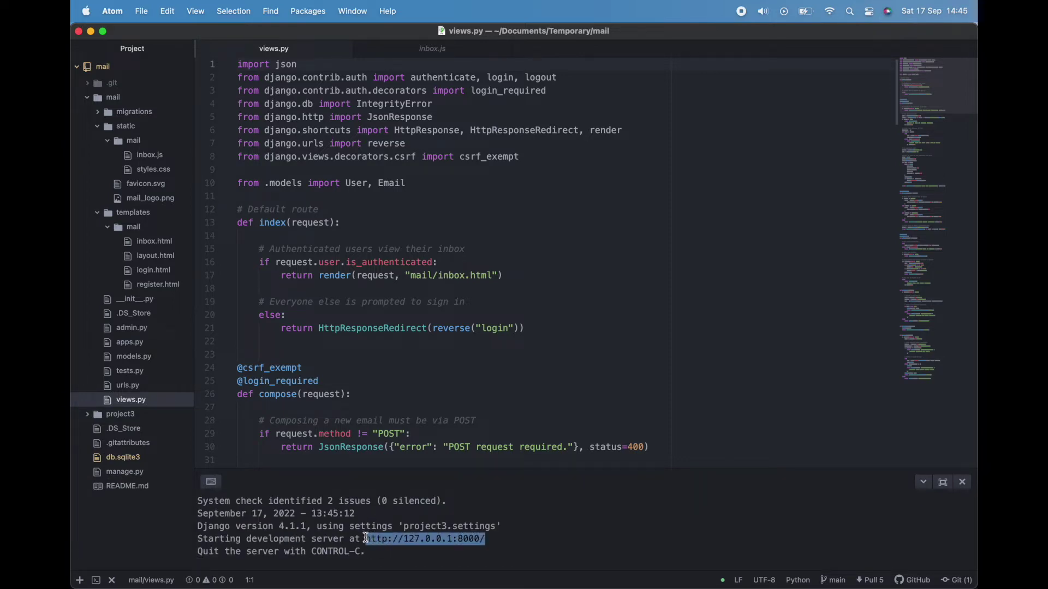
pyautogui.hotkey('ctrl', 'Up')
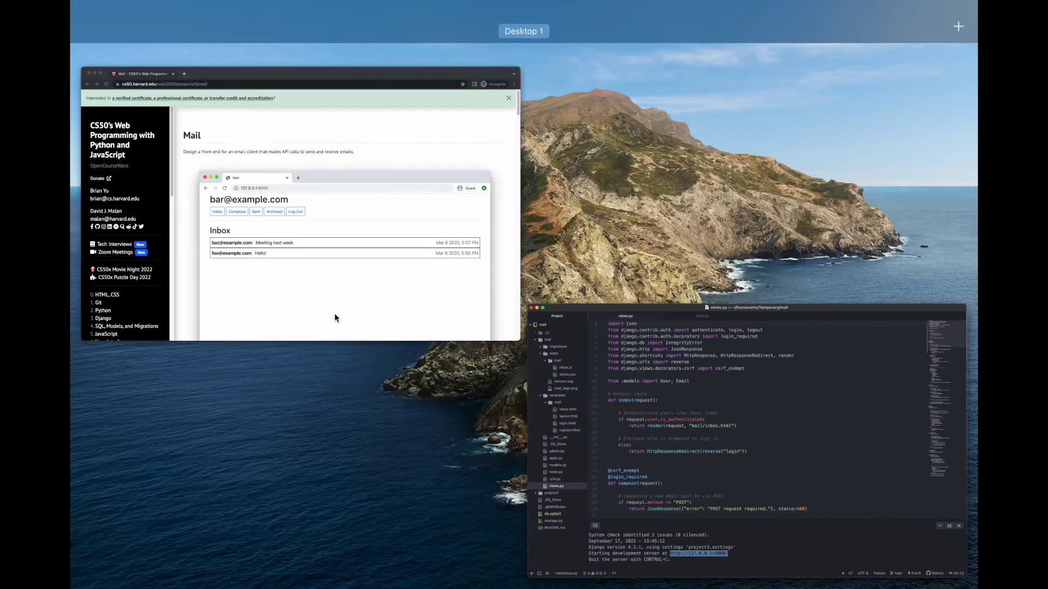
pyautogui.click(337, 316)
# Step: Load 127.0.0.1:8000 in Chrome and log in with the first user's email and password
pyautogui.click(293, 60)
pyautogui.press('super+v')
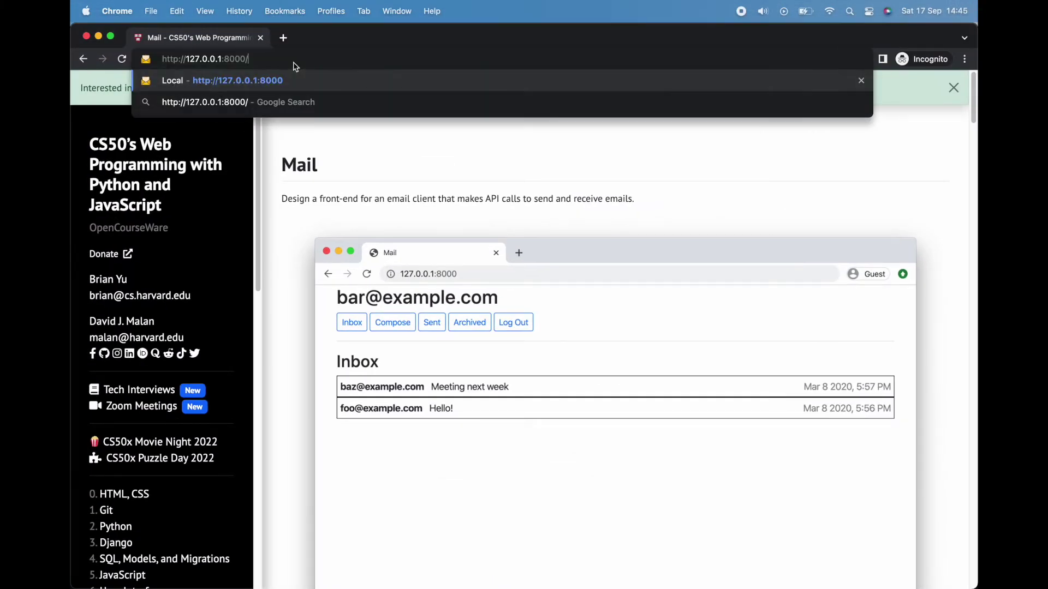
pyautogui.press('Return')
pyautogui.write('r')
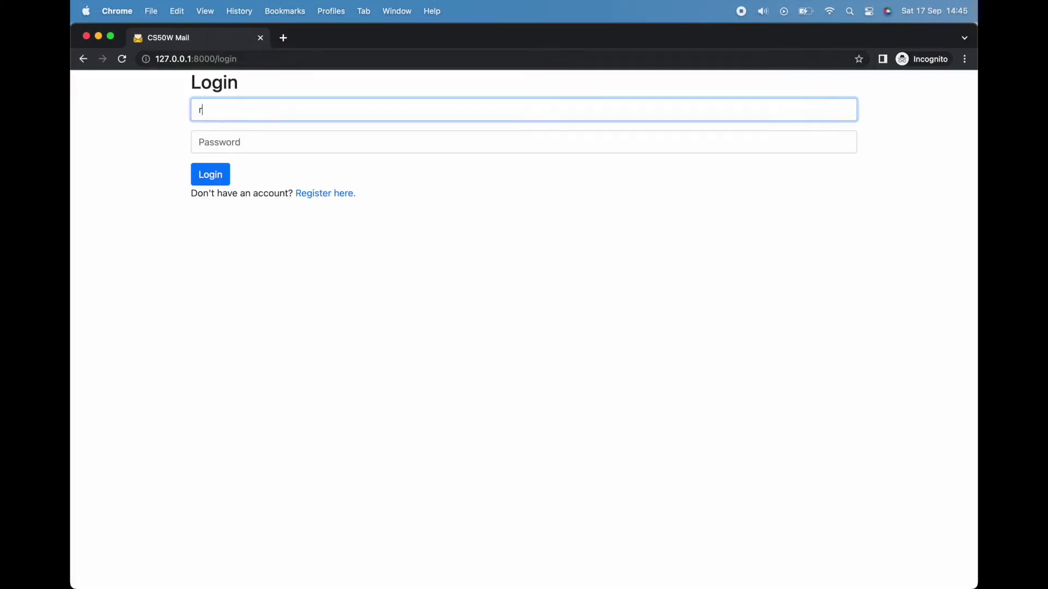
pyautogui.write('oss@email.com')
pyautogui.press('Tab')
pyautogui.write('12345678')
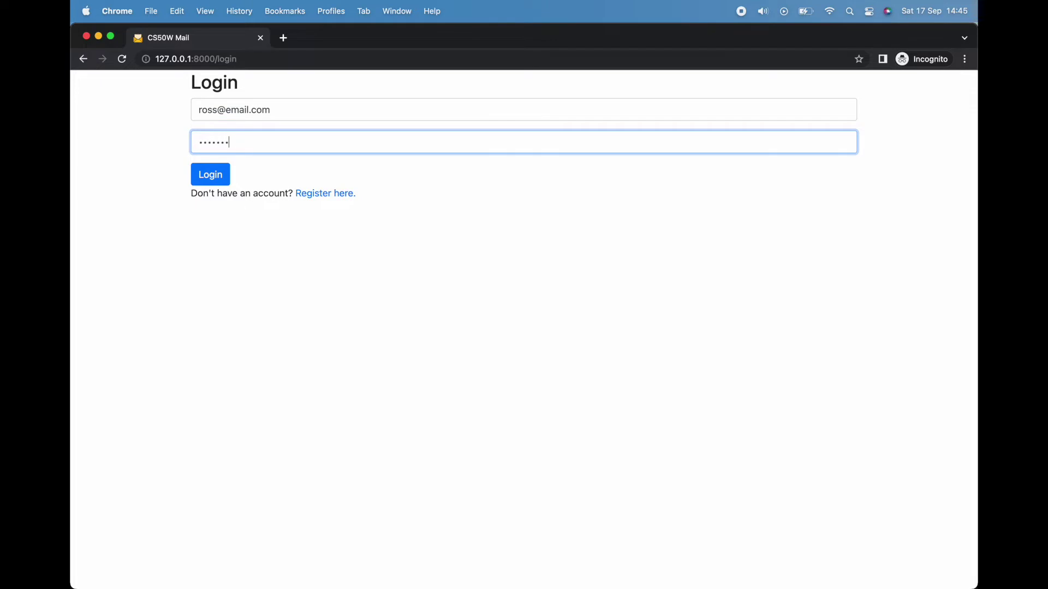
pyautogui.press('Return')
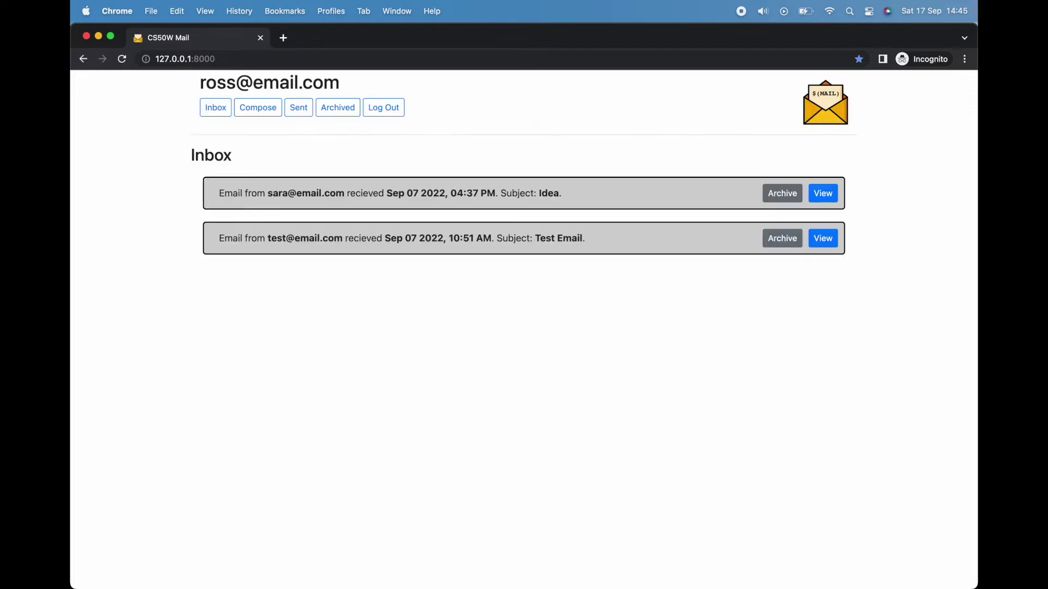
pyautogui.moveTo(342, 83); pyautogui.dragTo(192, 74)
pyautogui.click(163, 101)
pyautogui.click(300, 109)
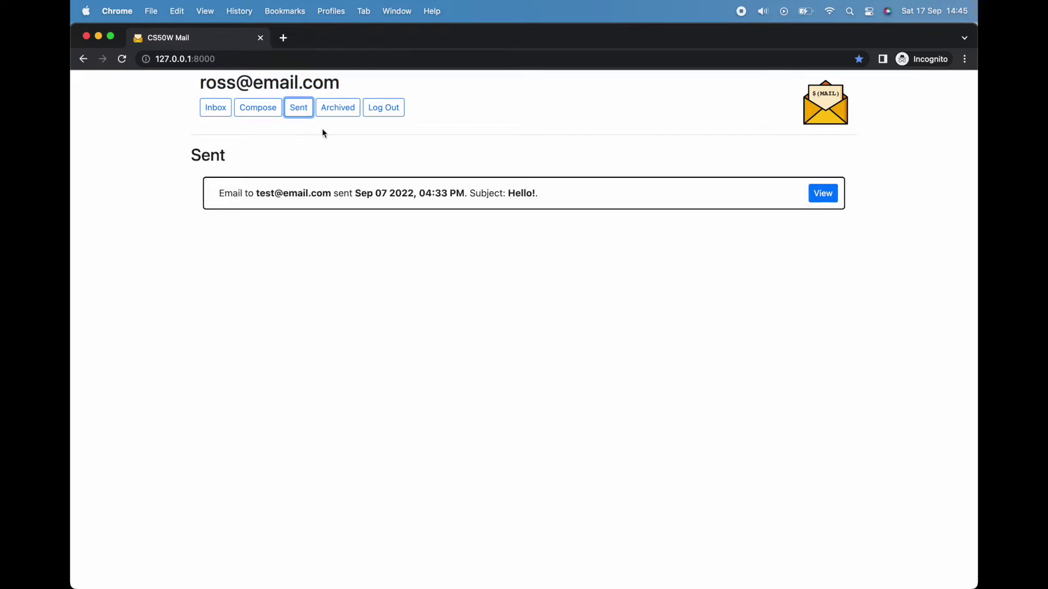
pyautogui.click(337, 108)
pyautogui.moveTo(299, 179); pyautogui.dragTo(177, 156)
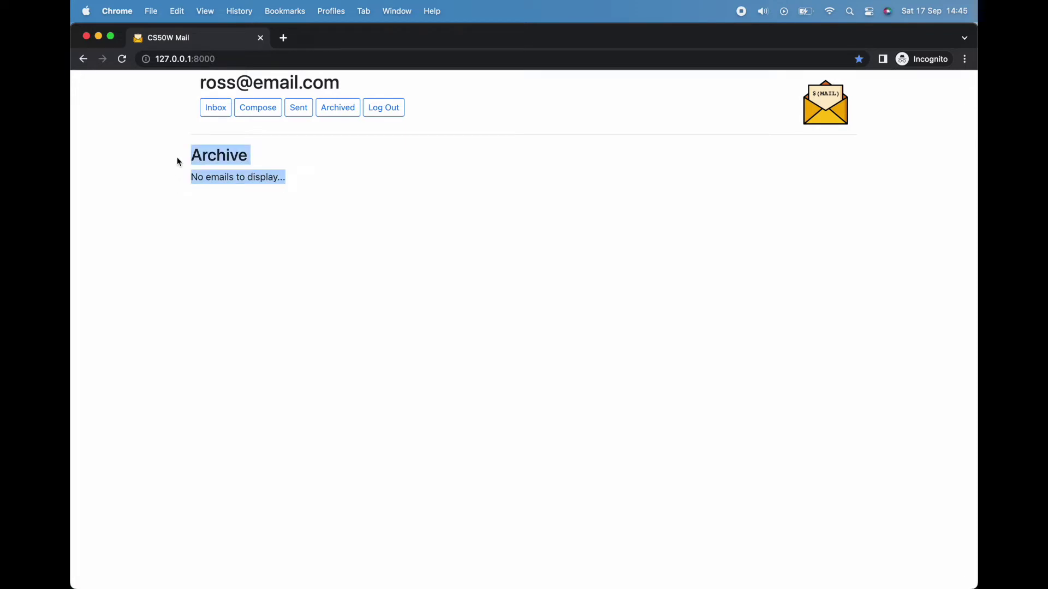
pyautogui.click(177, 156)
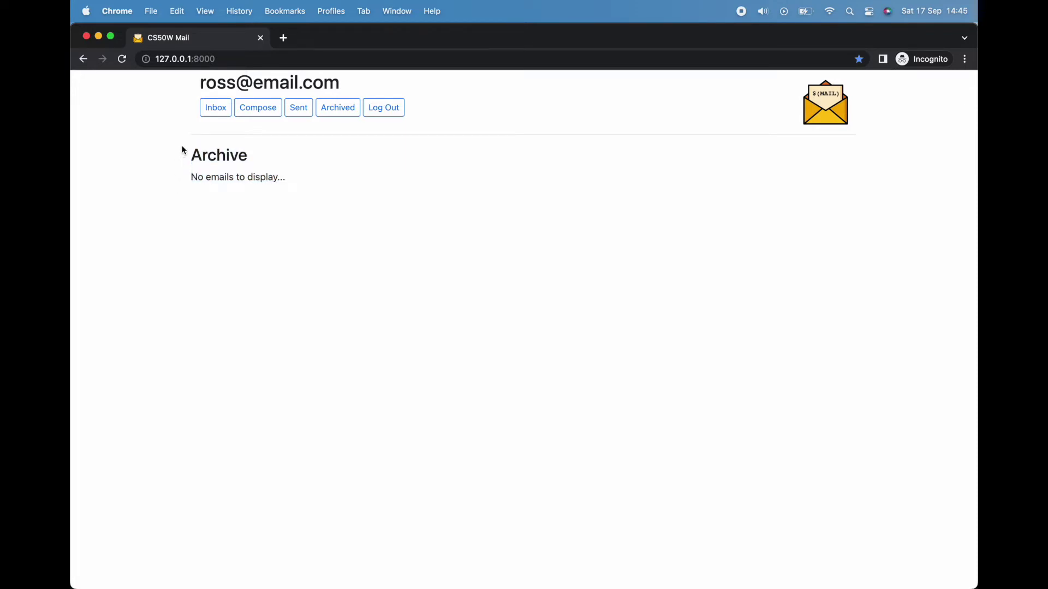
pyautogui.click(214, 112)
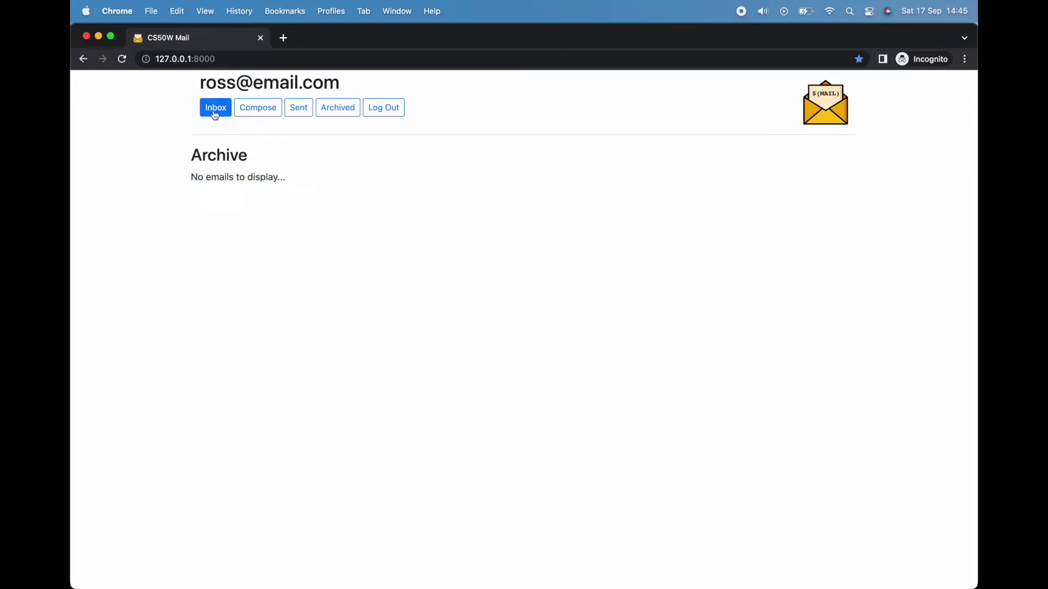
pyautogui.click(278, 112)
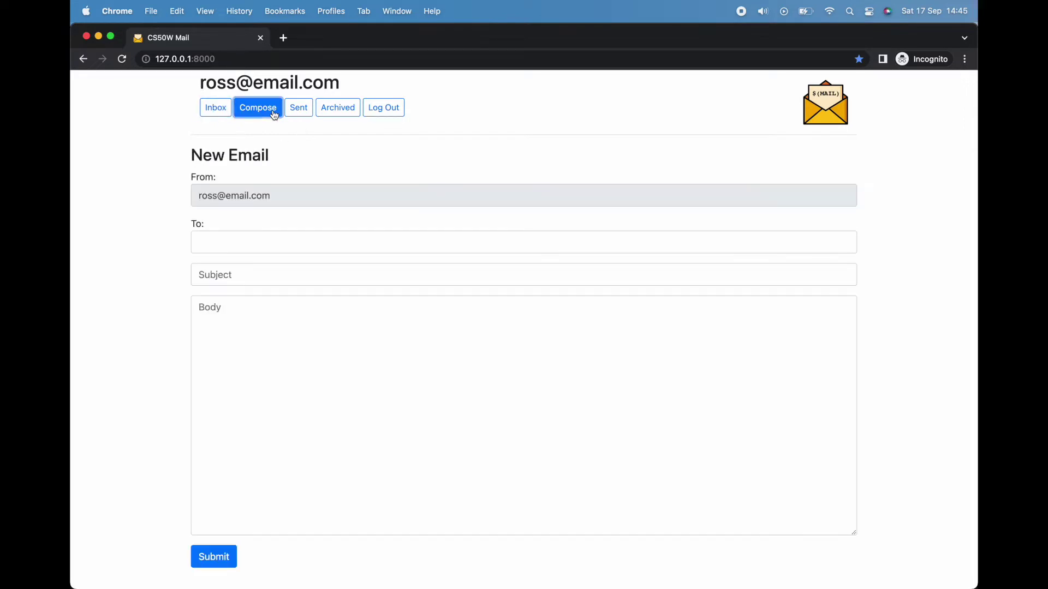
pyautogui.click(304, 113)
pyautogui.click(338, 114)
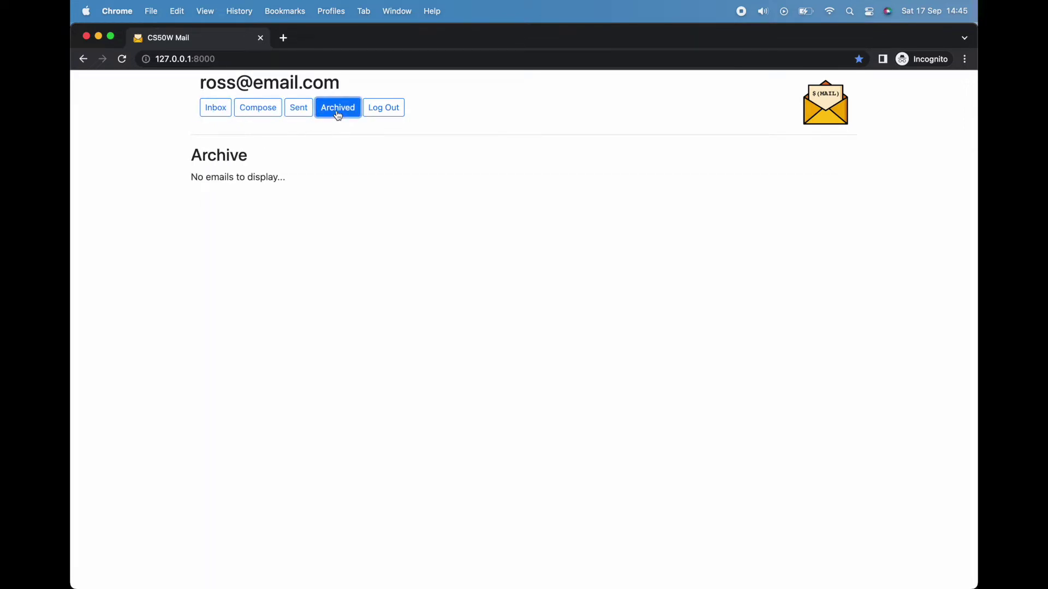
pyautogui.click(234, 59)
pyautogui.click(169, 114)
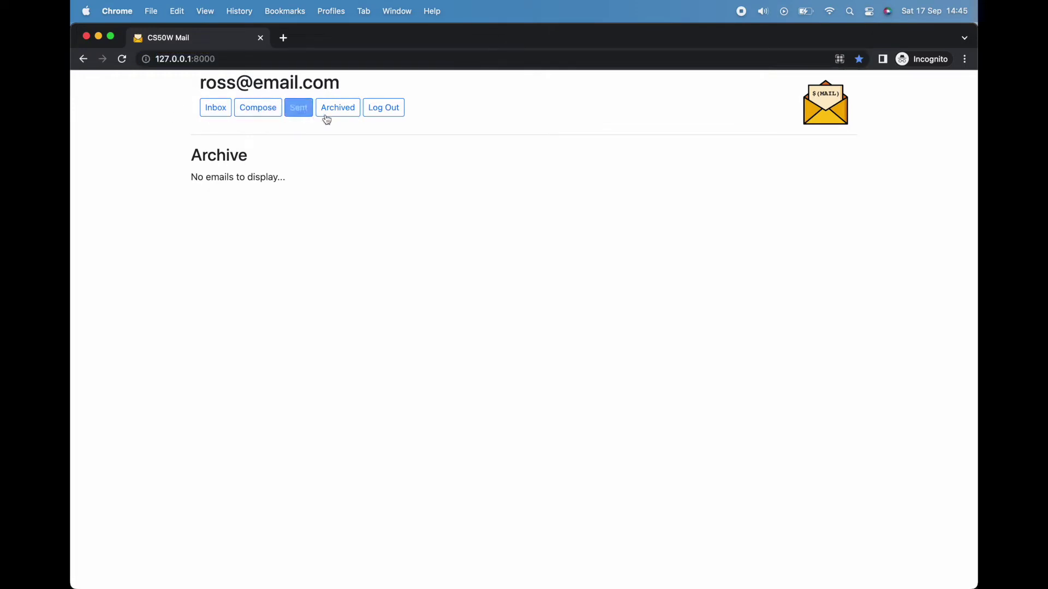
pyautogui.click(300, 113)
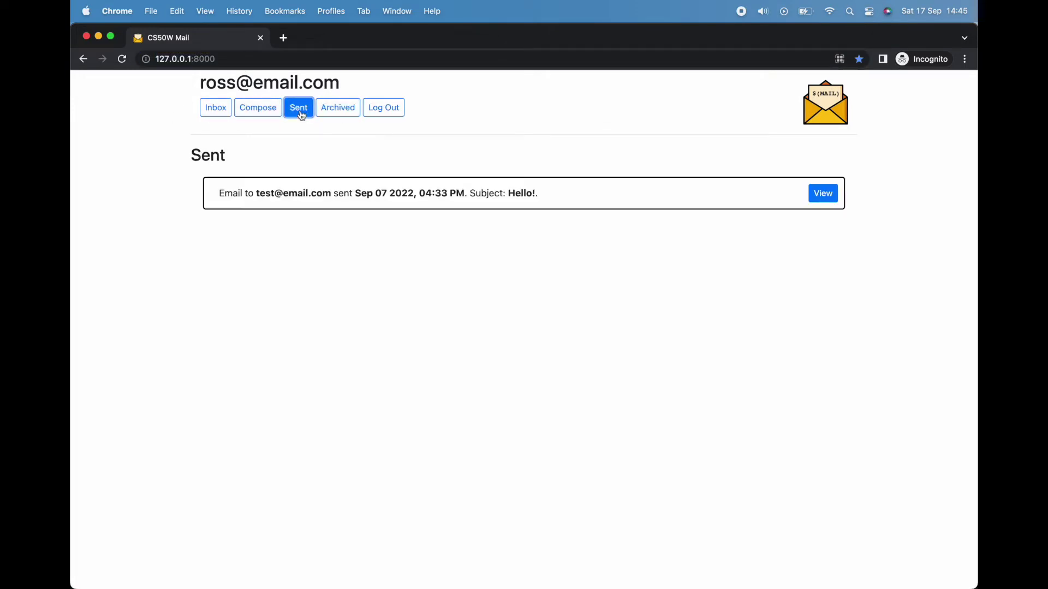
pyautogui.click(266, 116)
pyautogui.click(223, 111)
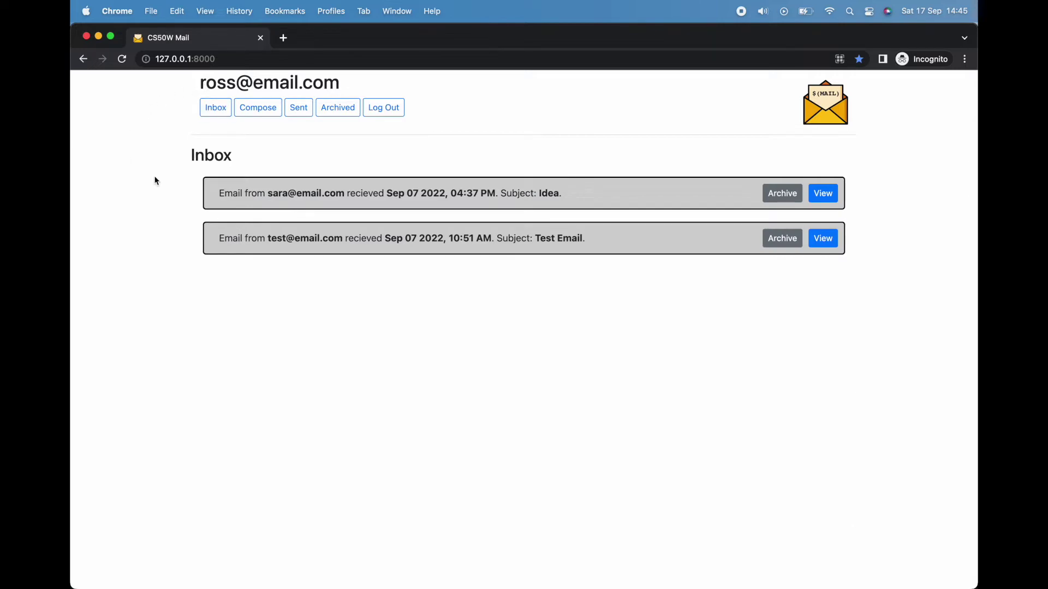
pyautogui.click(216, 108)
pyautogui.moveTo(214, 193); pyautogui.dragTo(568, 192)
pyautogui.click(589, 198)
pyautogui.click(821, 193)
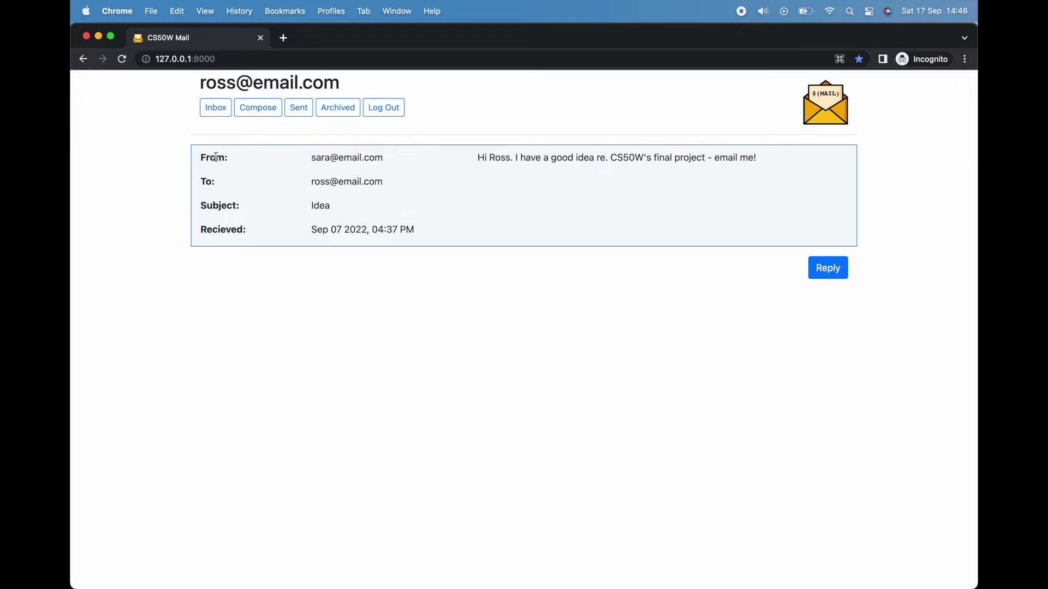
pyautogui.moveTo(199, 158); pyautogui.dragTo(415, 229)
pyautogui.click(413, 243)
pyautogui.moveTo(477, 159); pyautogui.dragTo(750, 160)
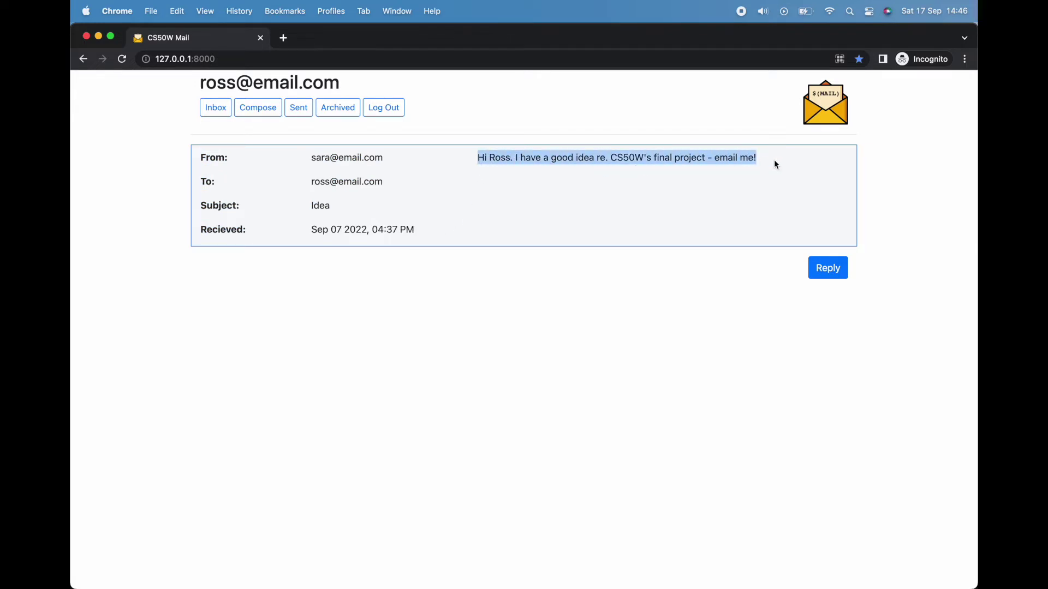
pyautogui.click(775, 164)
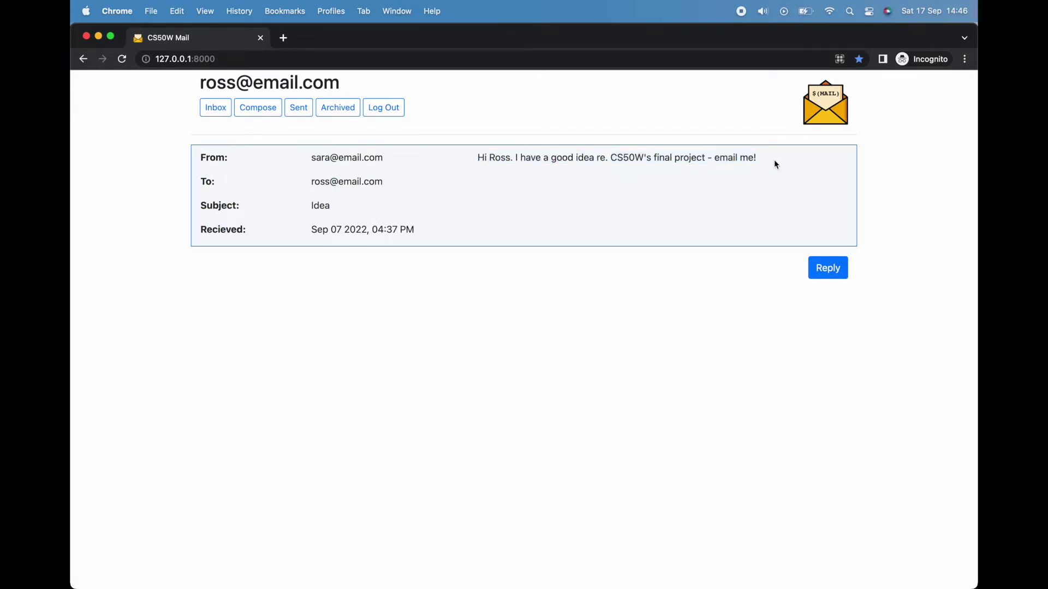
pyautogui.click(216, 112)
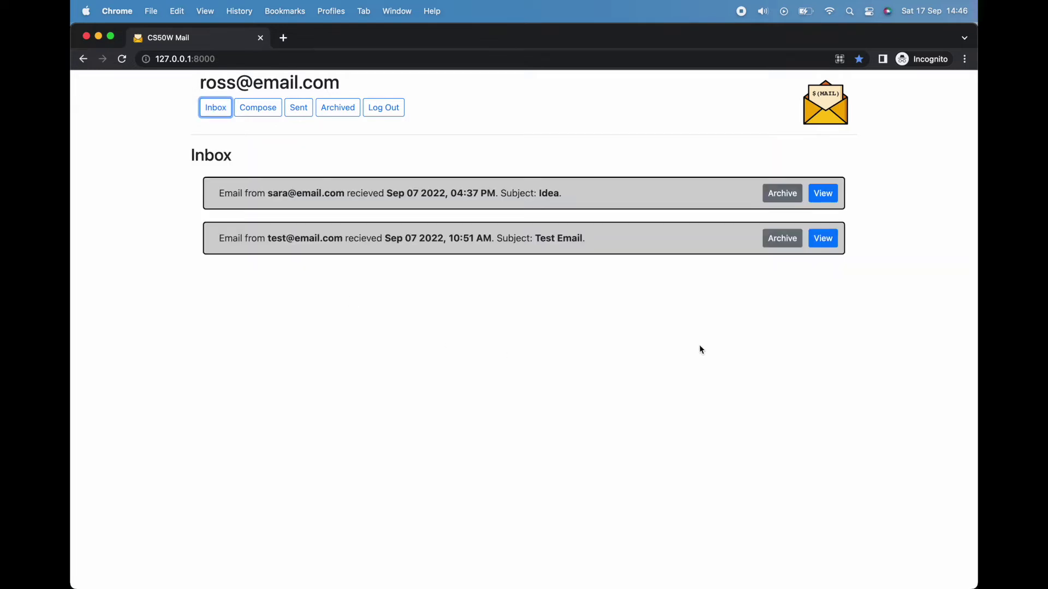
# Step: Archive the Test Email, check it in Archived, then unarchive it back to the inbox
pyautogui.click(781, 241)
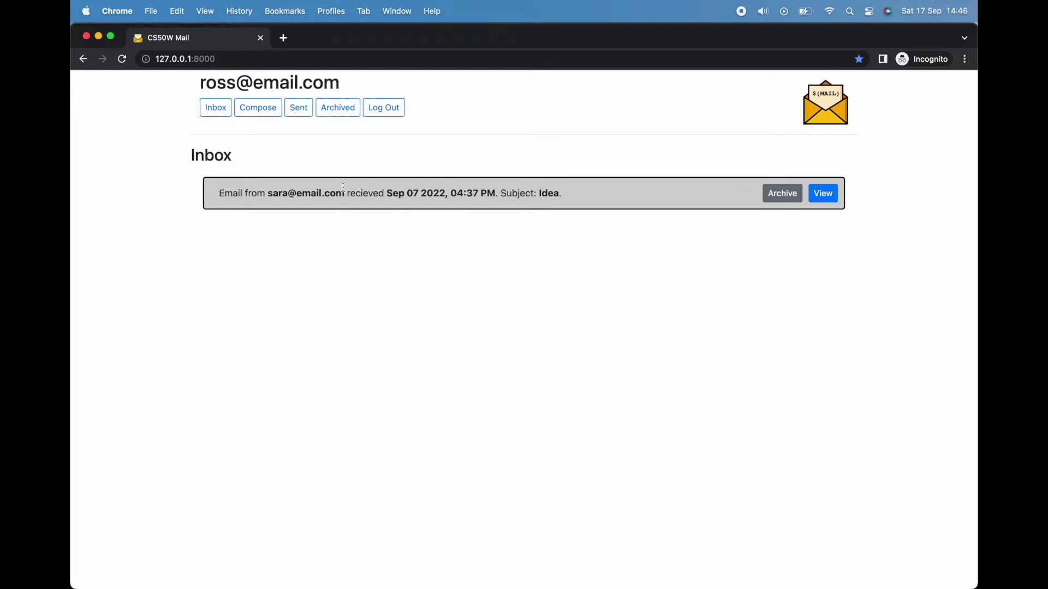
pyautogui.click(338, 108)
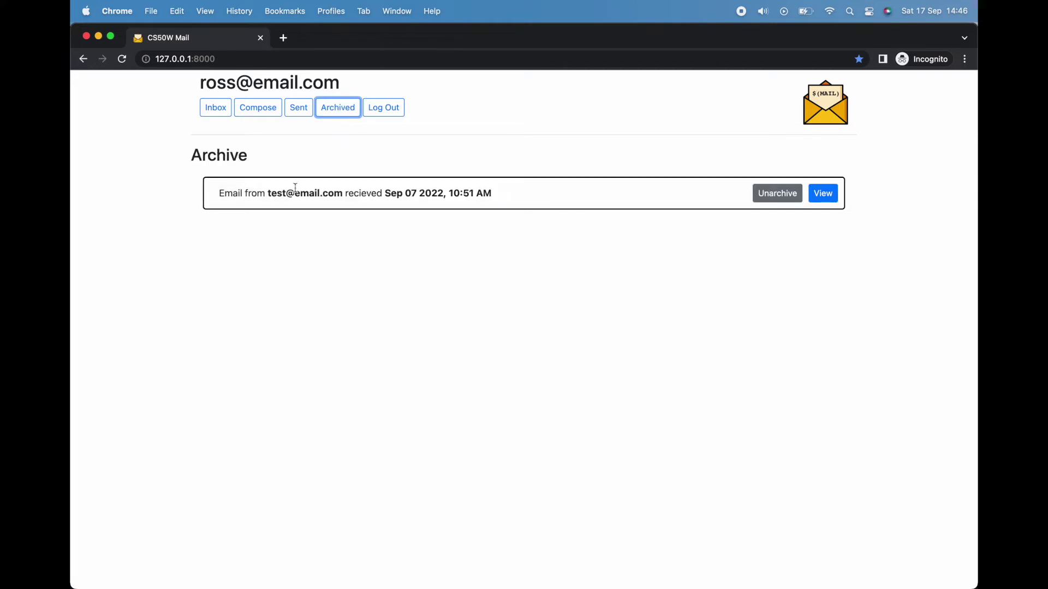
pyautogui.moveTo(215, 201); pyautogui.dragTo(515, 201)
pyautogui.click(515, 201)
pyautogui.click(221, 109)
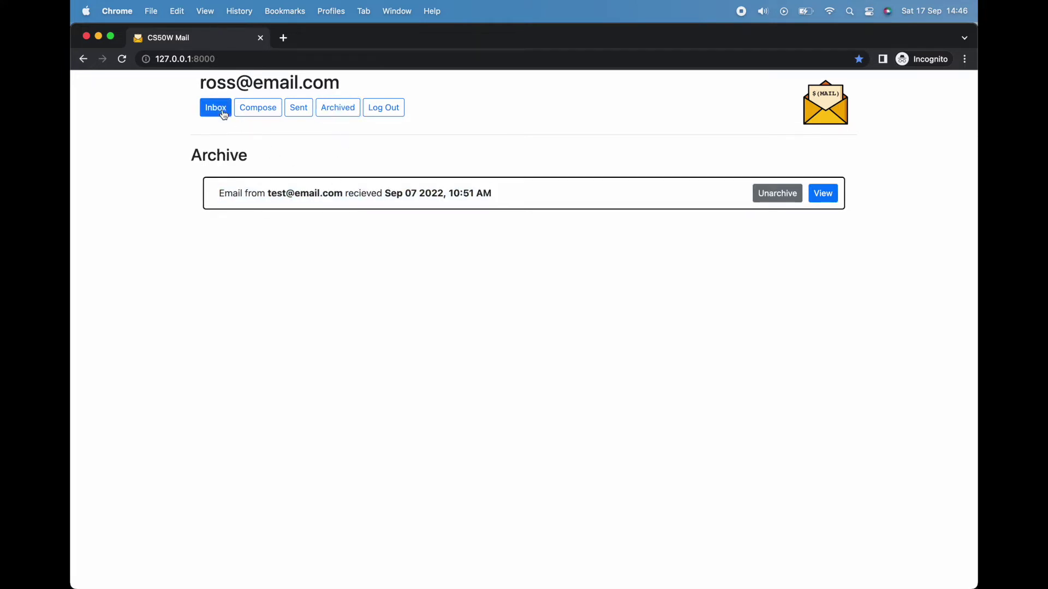
pyautogui.click(339, 109)
pyautogui.click(757, 194)
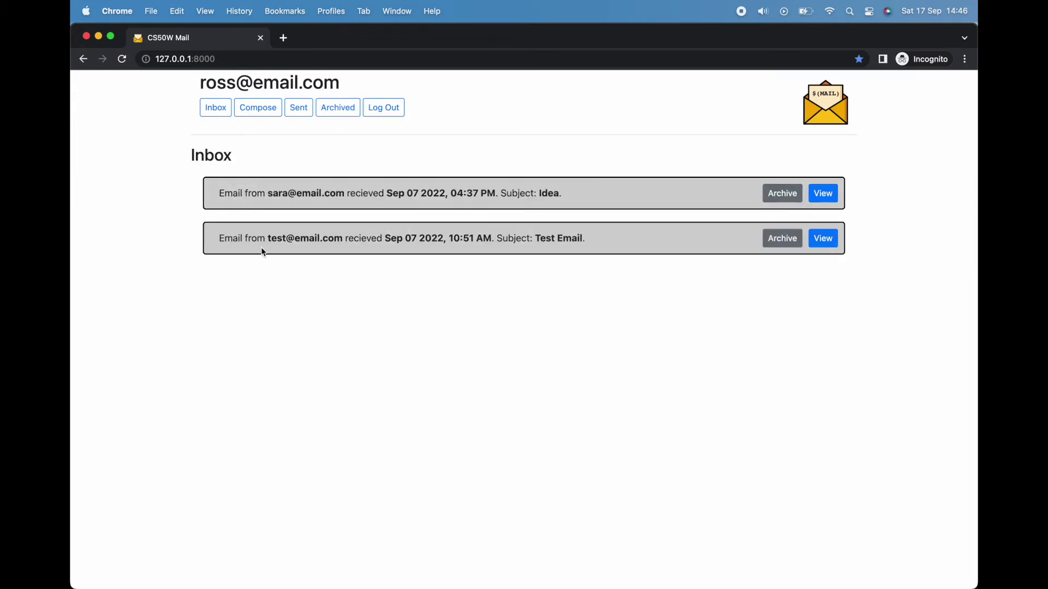
# Step: Send the test user's address an email titled 'CS50W': 'How are you enjoying the course thus far?'
pyautogui.click(254, 108)
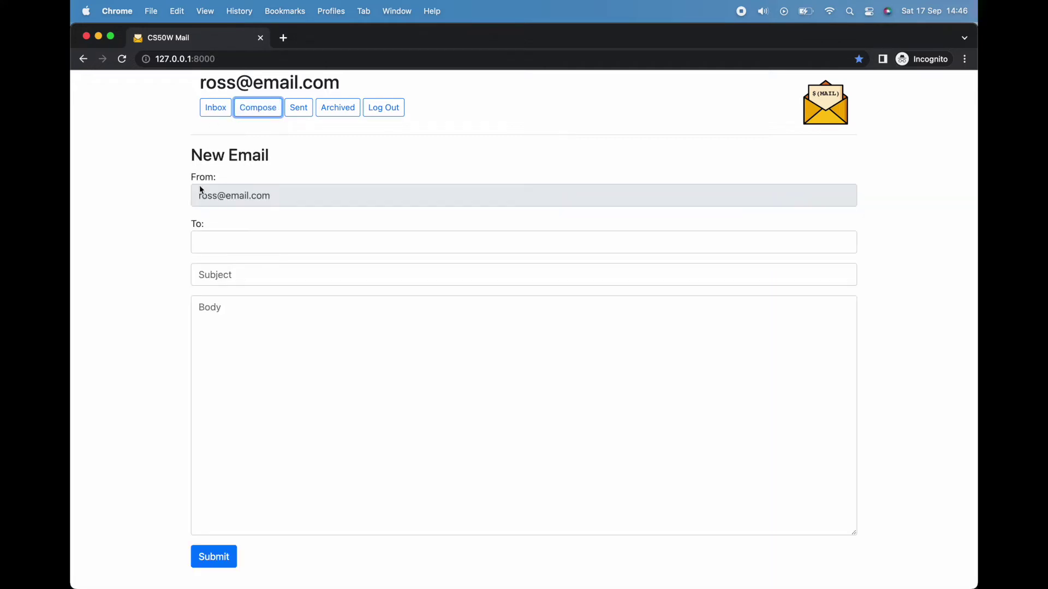
pyautogui.click(223, 236)
pyautogui.write('t')
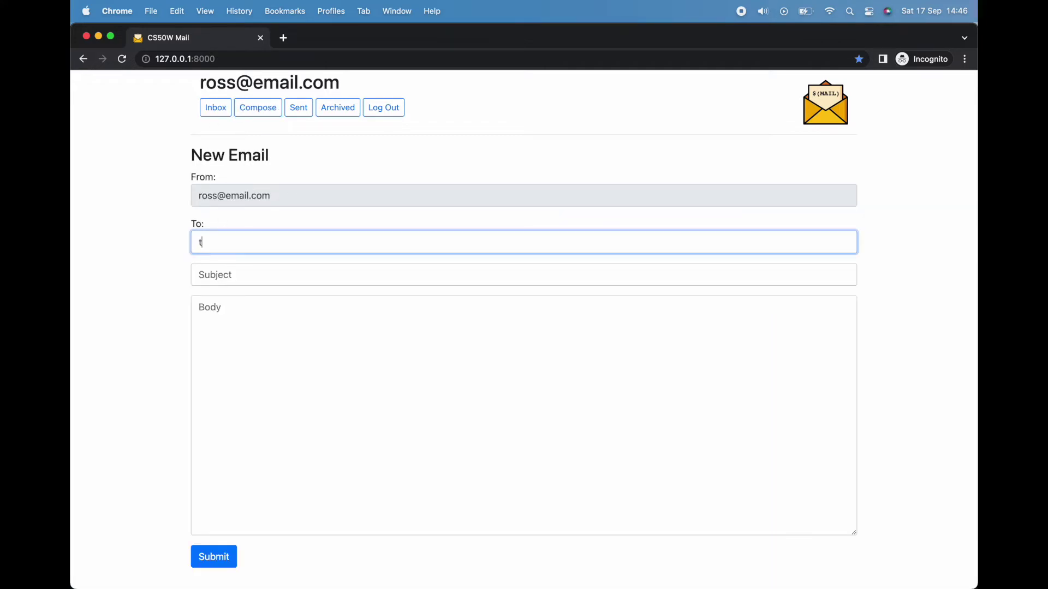
pyautogui.write('est@email.com')
pyautogui.press('Tab')
pyautogui.write('CS50W')
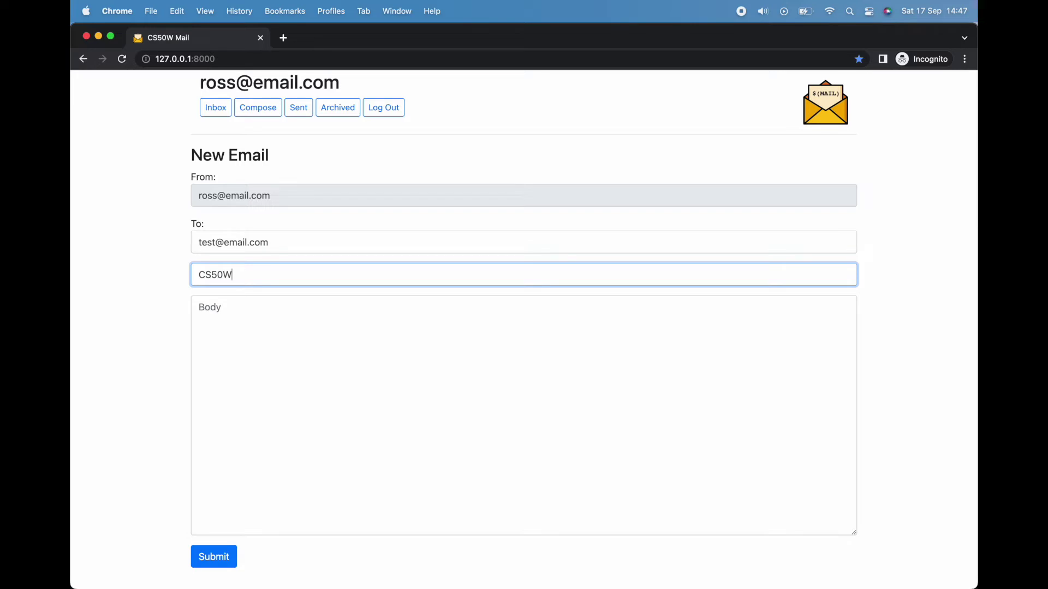
pyautogui.click(199, 307)
pyautogui.write('H')
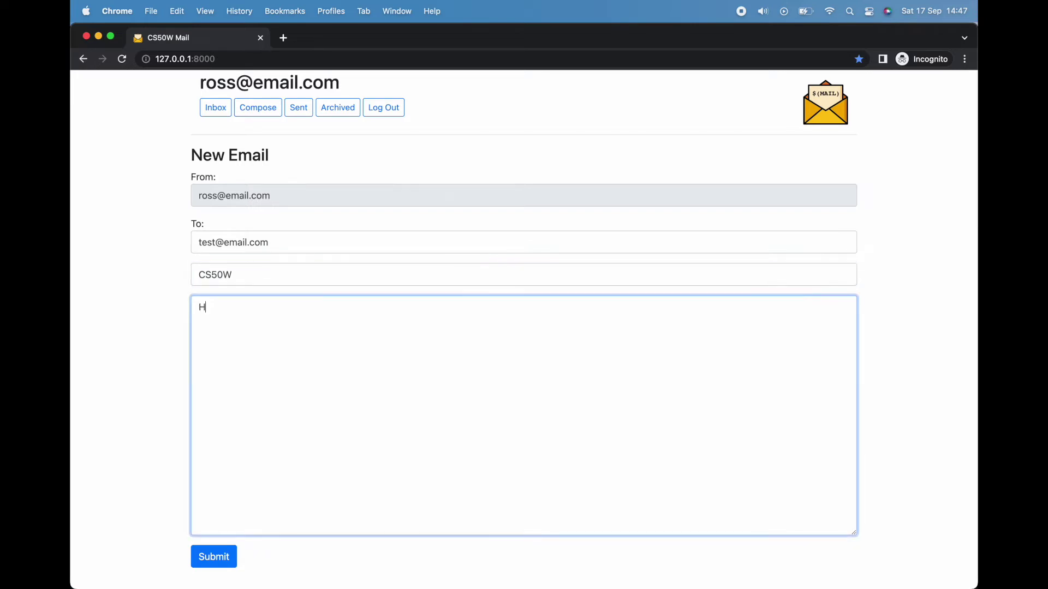
pyautogui.write('ow are you enjoying the course thu')
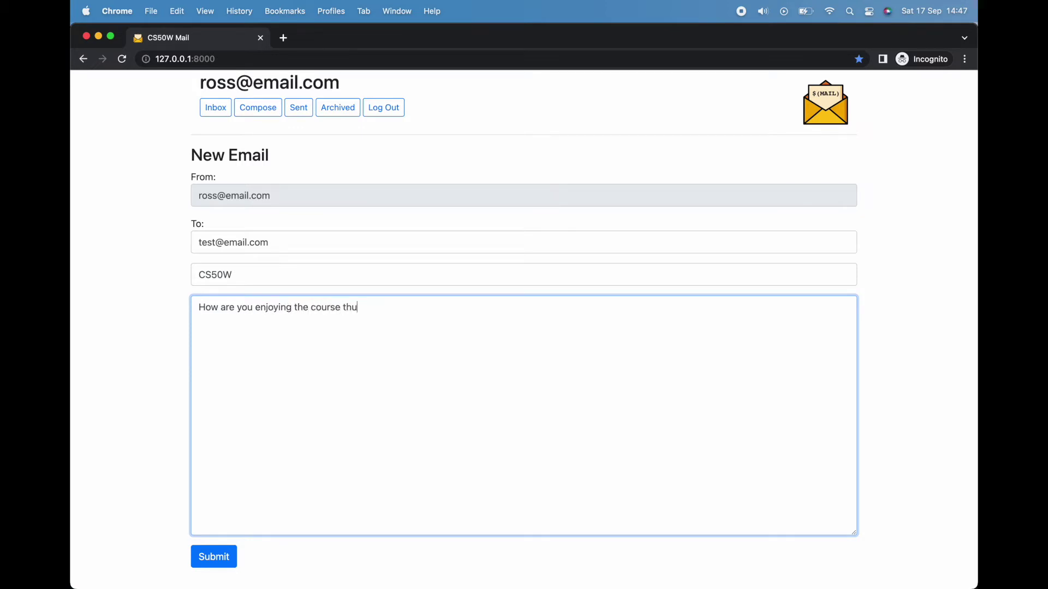
pyautogui.write('s far?')
pyautogui.click(153, 352)
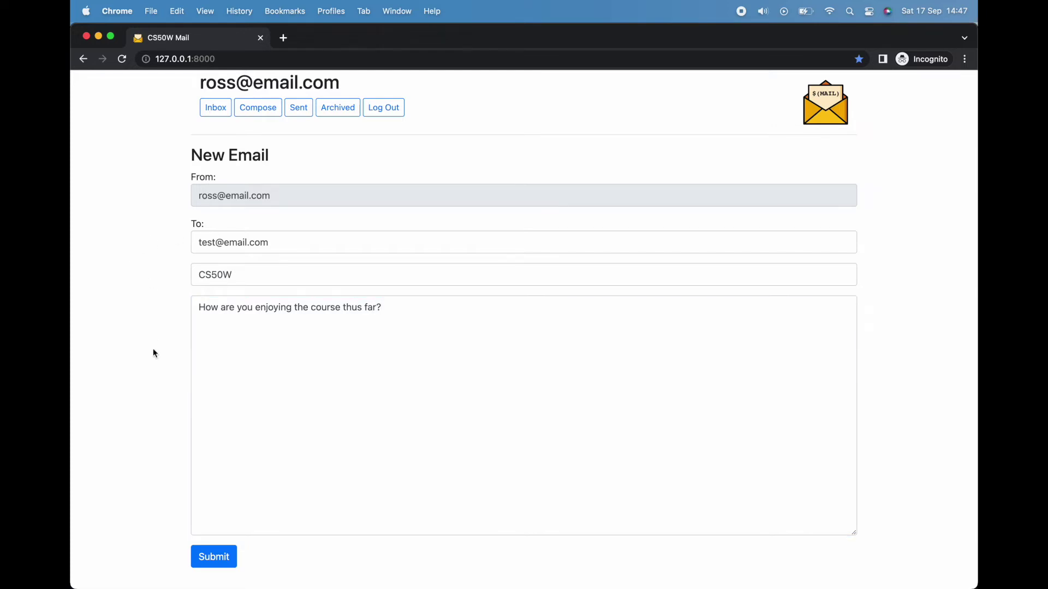
pyautogui.click(212, 555)
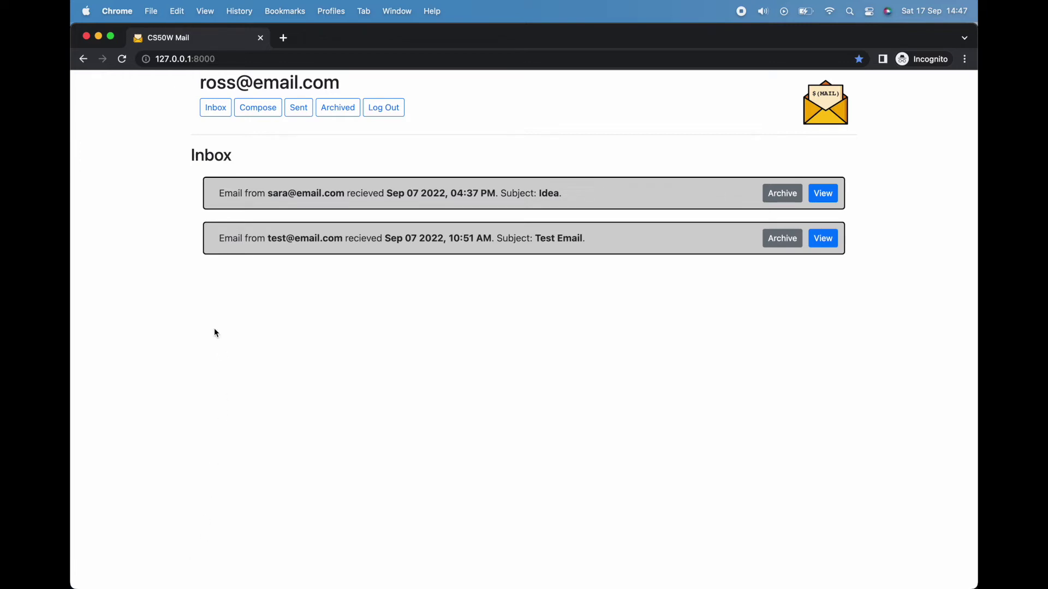
# Step: Review the Sent list, highlighting the new CS50W email and its date, then log out
pyautogui.click(308, 112)
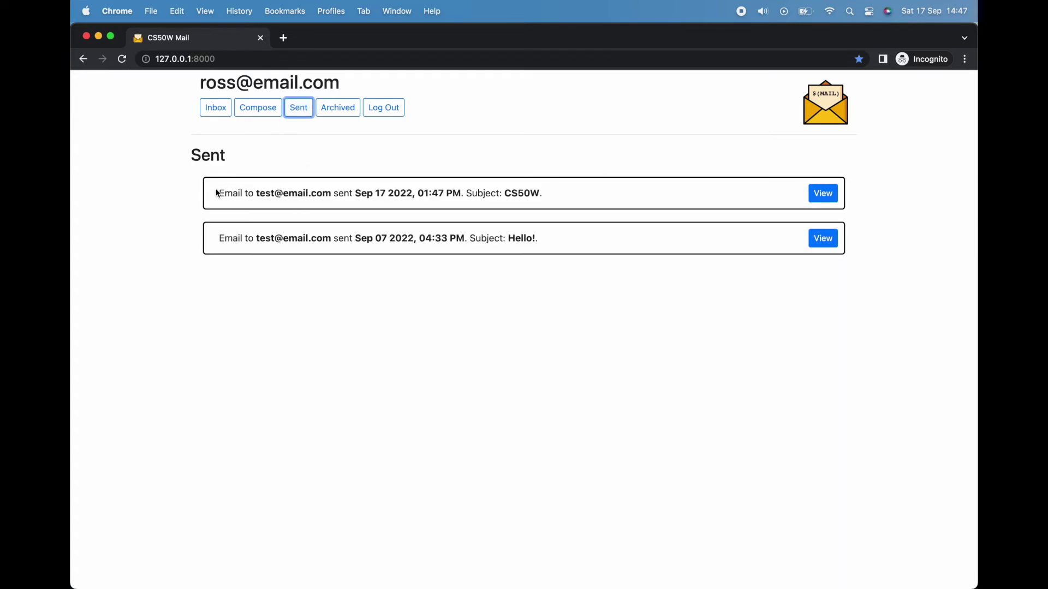
pyautogui.moveTo(216, 192); pyautogui.dragTo(227, 253)
pyautogui.click(227, 292)
pyautogui.moveTo(356, 194); pyautogui.dragTo(423, 202)
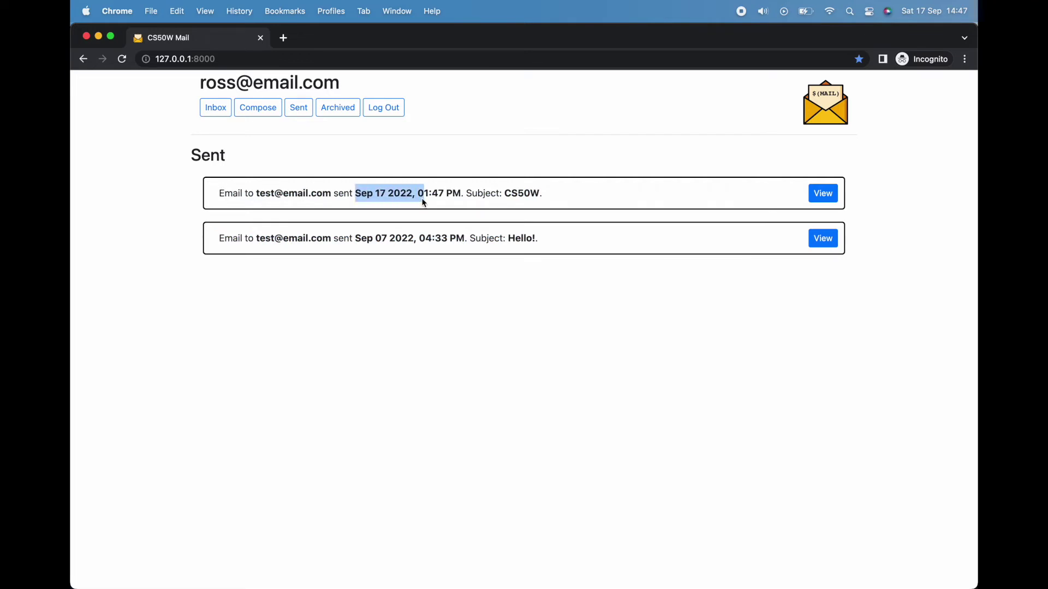
pyautogui.click(415, 198)
pyautogui.moveTo(220, 237); pyautogui.dragTo(532, 247)
pyautogui.moveTo(540, 194); pyautogui.dragTo(224, 196)
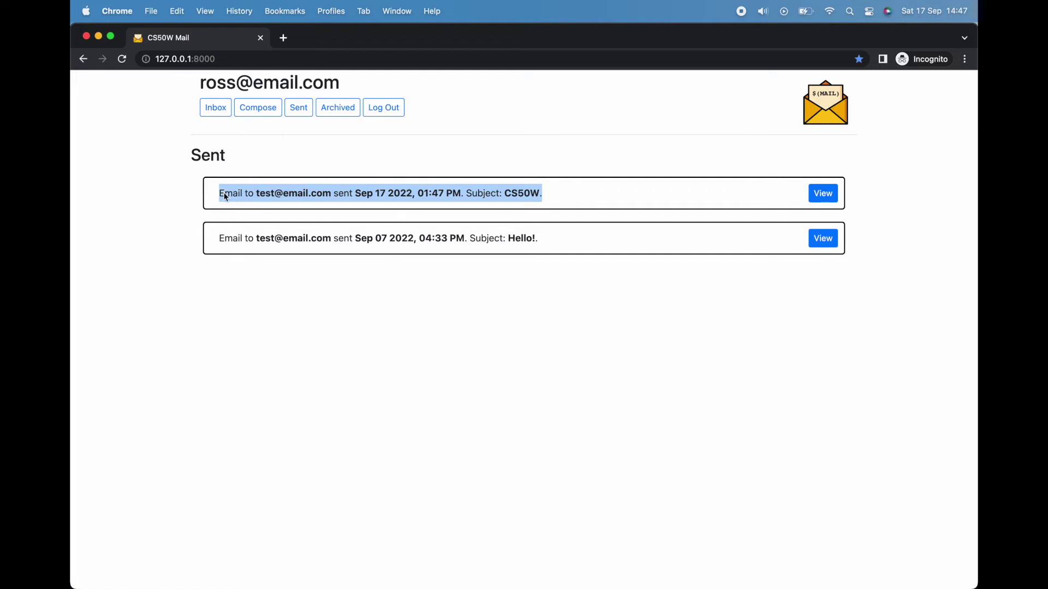
pyautogui.doubleClick(511, 194)
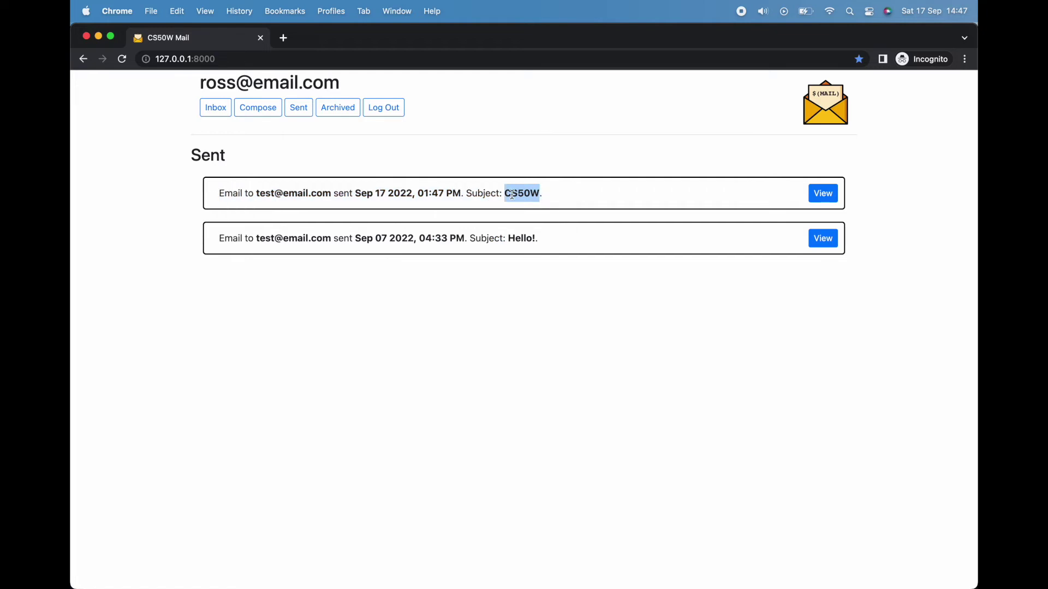
pyautogui.click(512, 195)
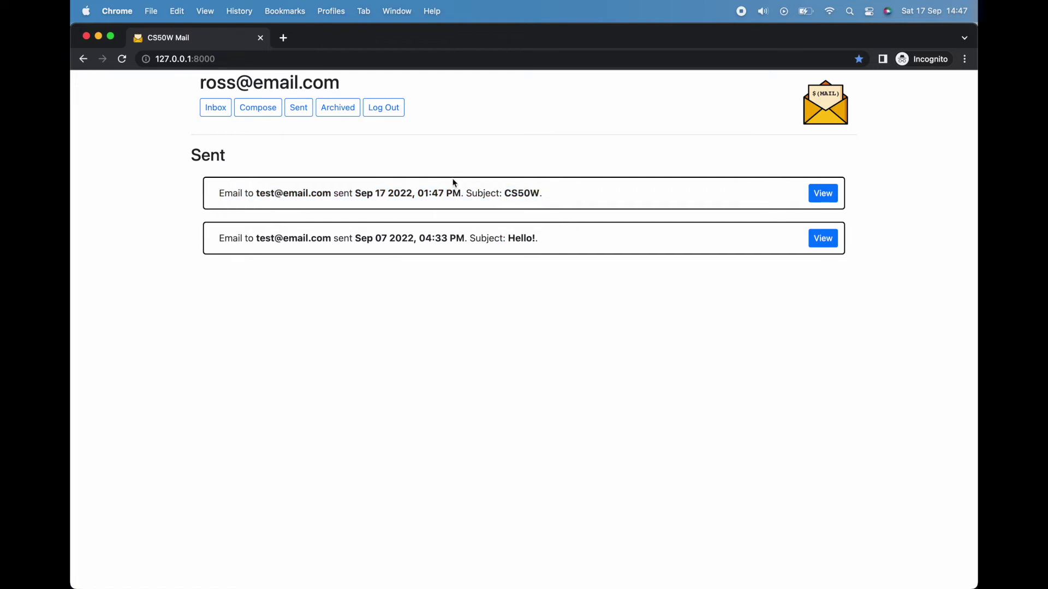
pyautogui.click(376, 111)
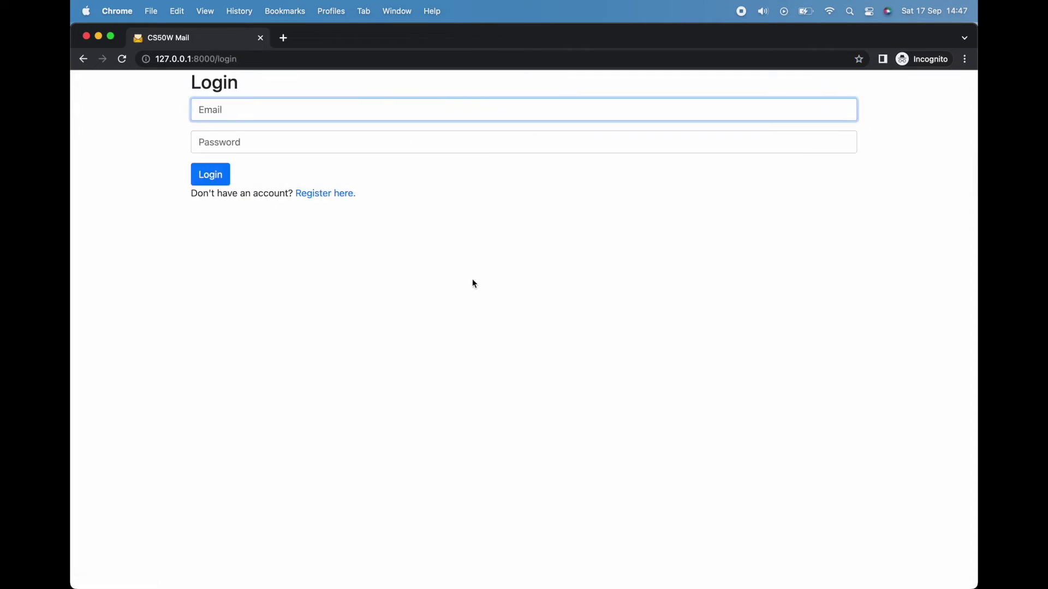
# Step: Log in as the second user with that account's email and password
pyautogui.write('test@email.com')
pyautogui.press('Tab')
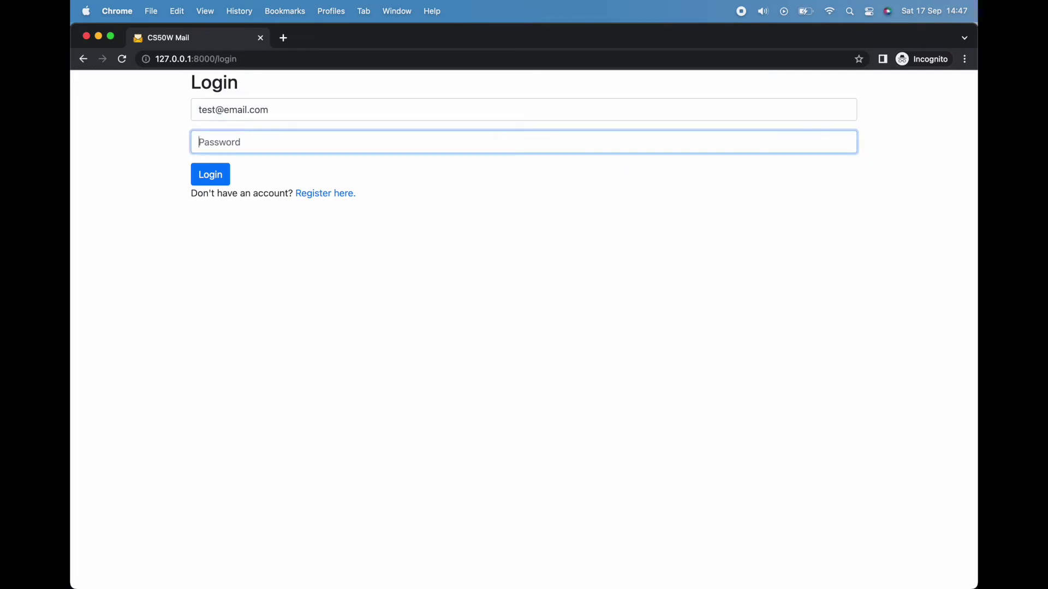
pyautogui.write('12345678')
pyautogui.press('Return')
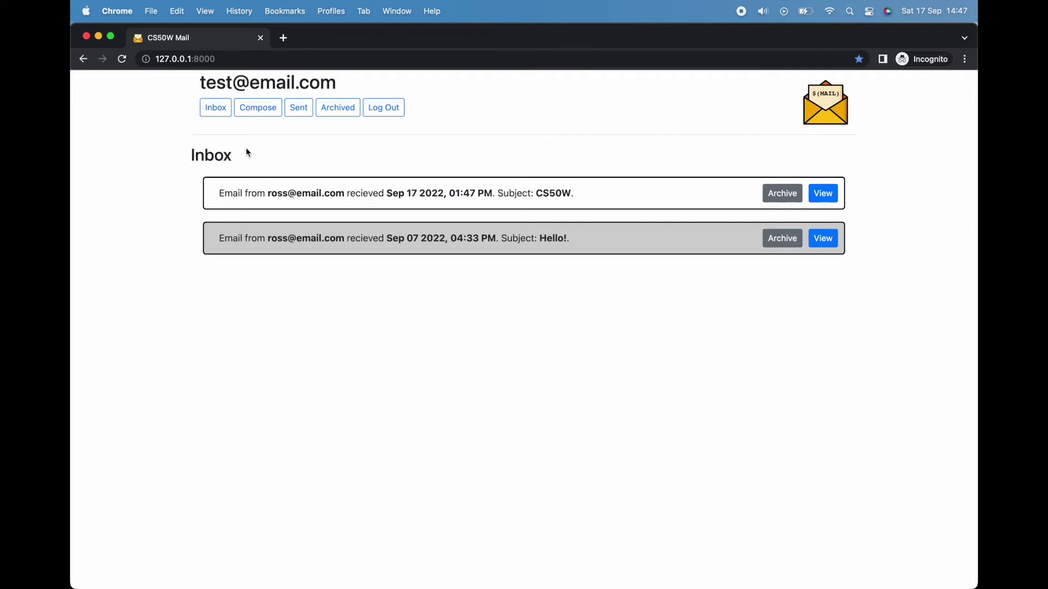
# Step: Point out the logged-in account address and the new CS50W email row in the inbox
pyautogui.moveTo(188, 79); pyautogui.dragTo(365, 92)
pyautogui.click(364, 91)
pyautogui.moveTo(219, 192); pyautogui.dragTo(587, 199)
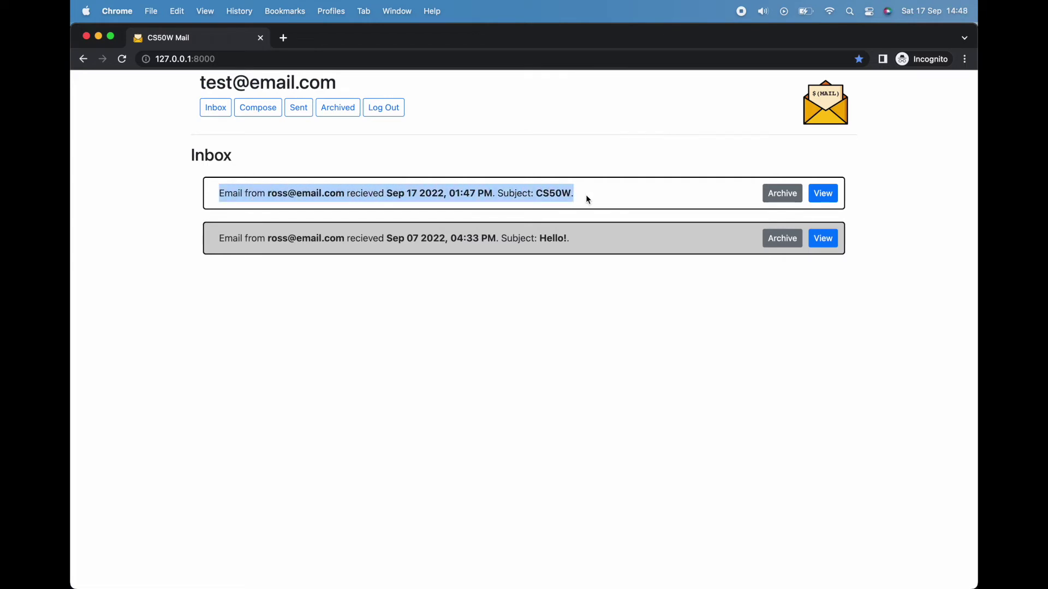
pyautogui.click(586, 195)
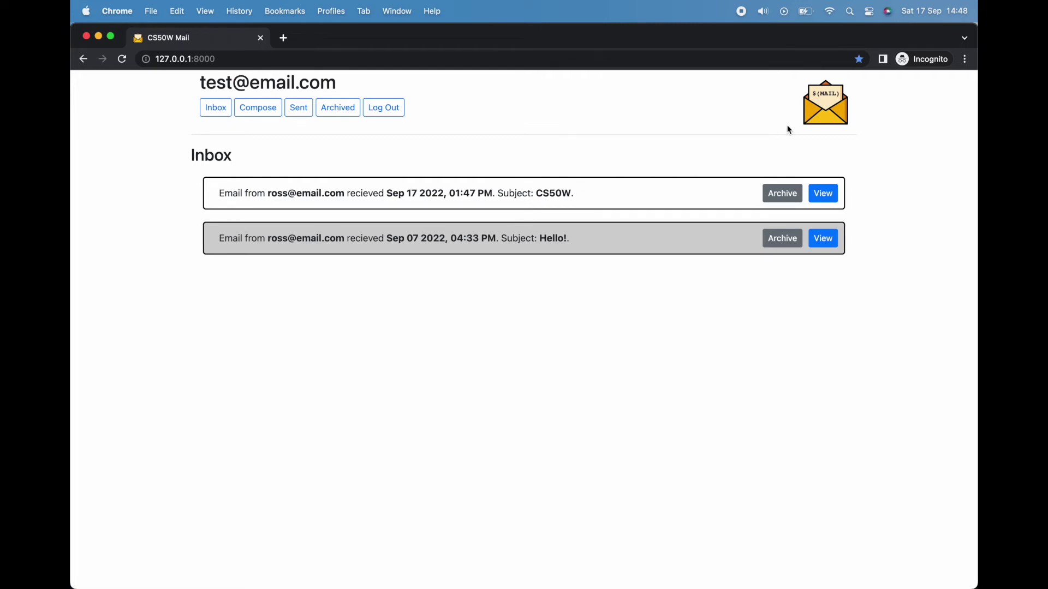
# Step: Open the CS50W email and write the reply 'I'm loving it!!' below the quoted text
pyautogui.click(824, 193)
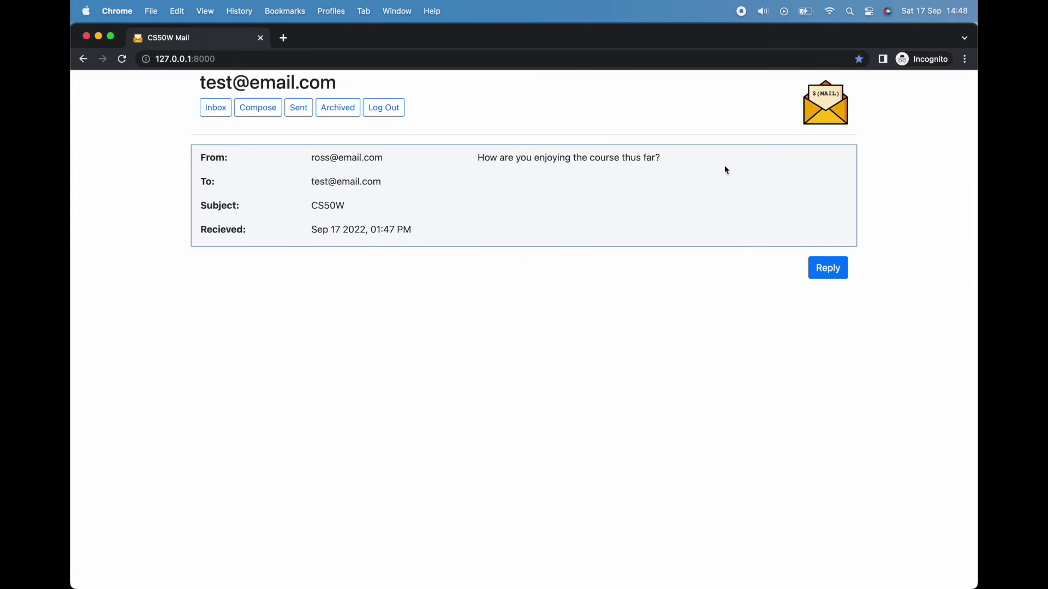
pyautogui.click(830, 279)
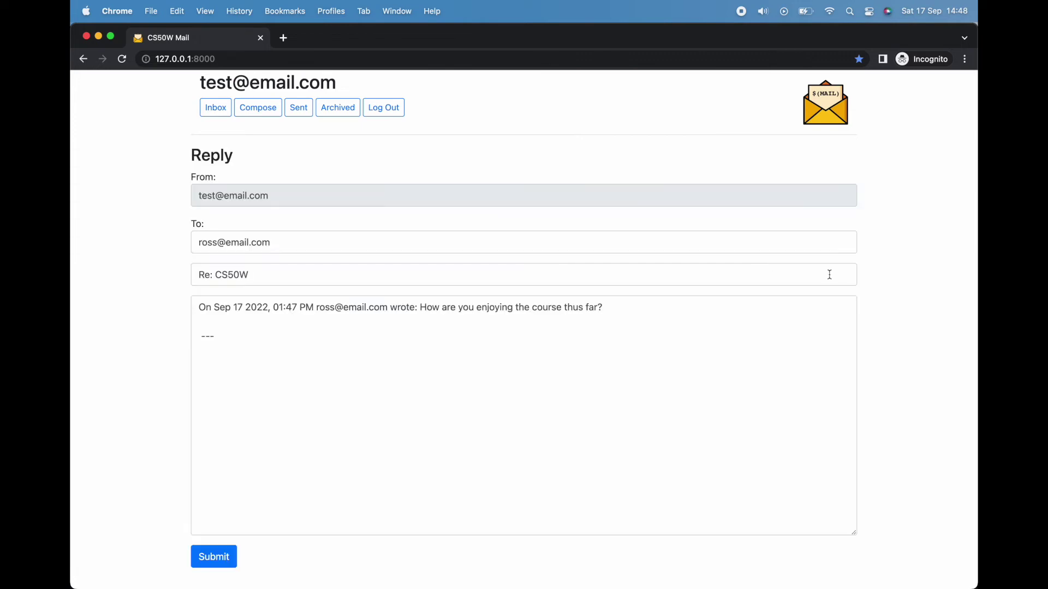
pyautogui.click(570, 337)
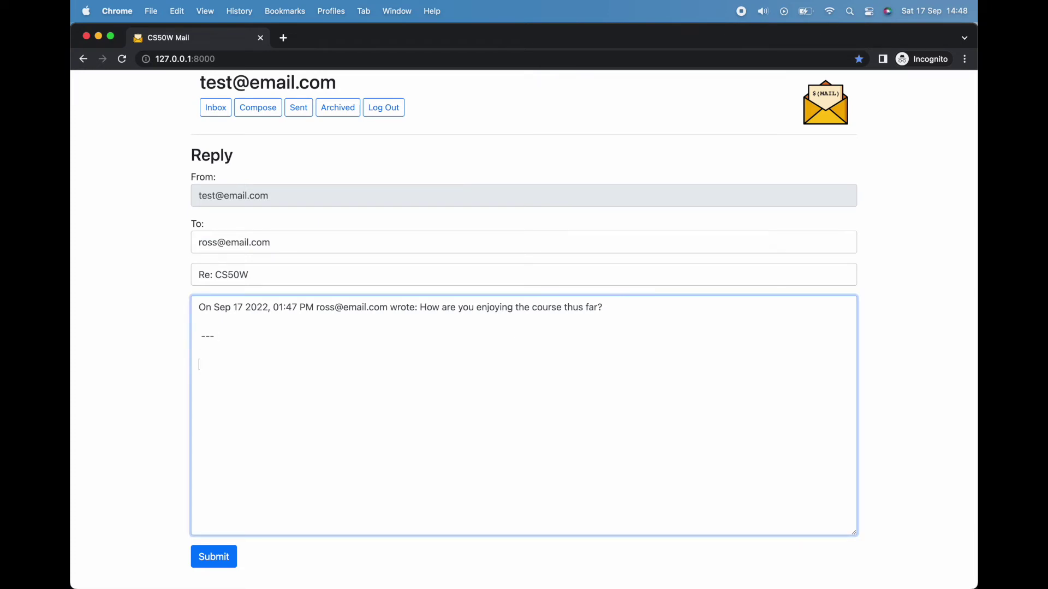
pyautogui.press('Return')
pyautogui.press('Return')
pyautogui.write("I'm loving it!!")
pyautogui.click(162, 206)
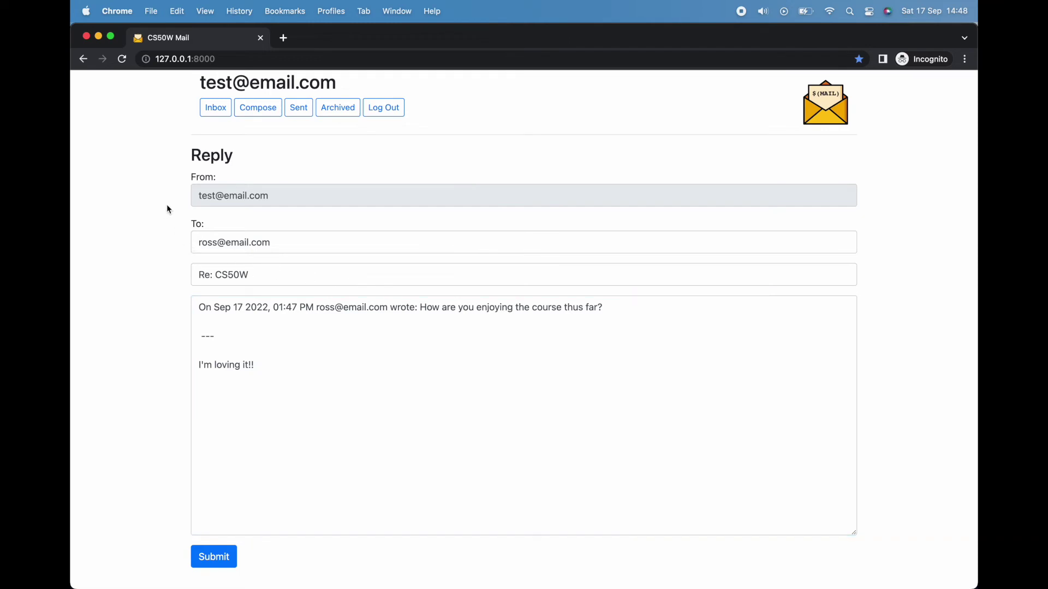
# Step: Check the prefilled recipient, 'Re: CS50W' subject and quoted line, then send the reply
pyautogui.moveTo(277, 240); pyautogui.dragTo(196, 241)
pyautogui.moveTo(271, 278); pyautogui.dragTo(190, 281)
pyautogui.moveTo(612, 307); pyautogui.dragTo(226, 299)
pyautogui.click(137, 307)
pyautogui.click(212, 557)
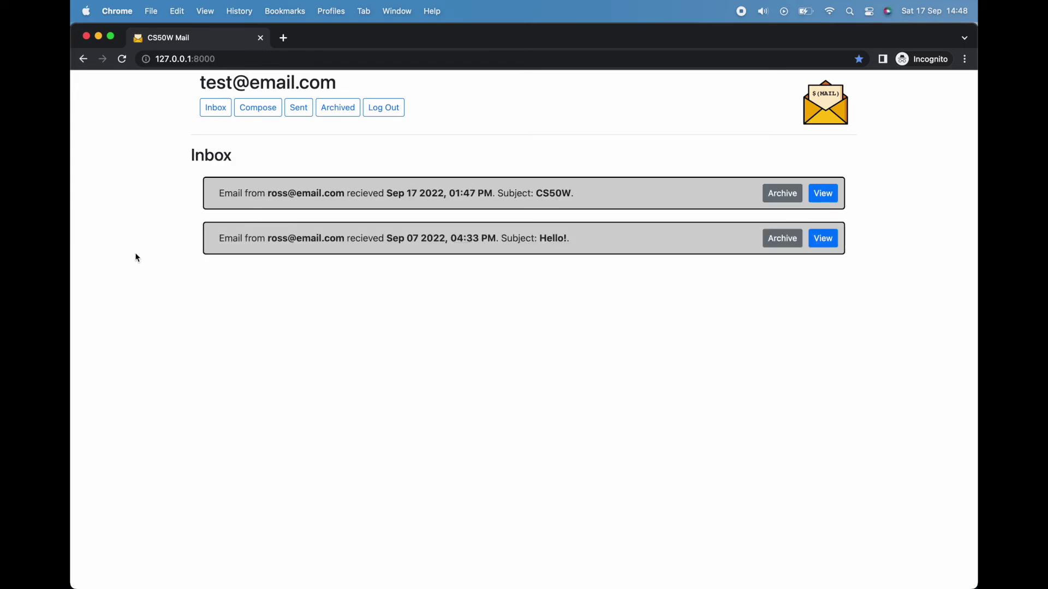
pyautogui.hotkey('ctrl', 'Up')
# Step: Bring Atom forward and browse the layout.html, register.html and login.html templates
pyautogui.click(307, 223)
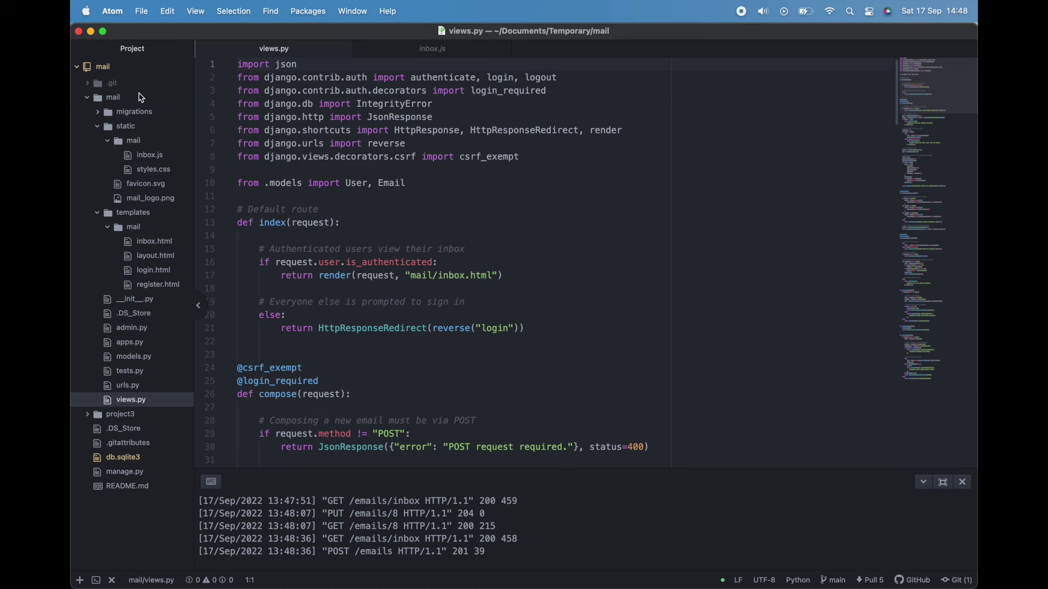
pyautogui.scroll(-20, 274, 205)
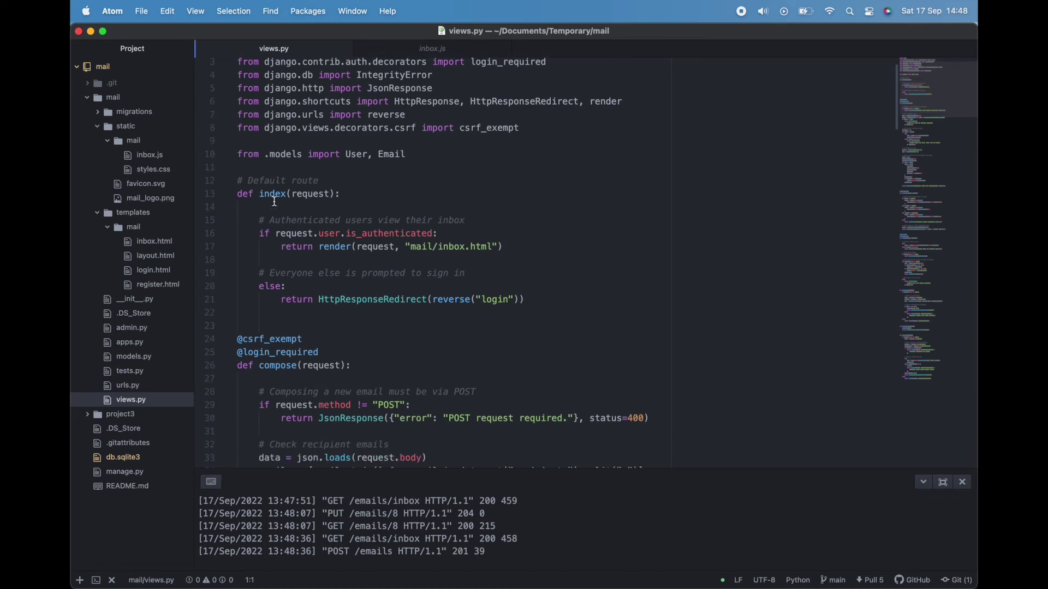
pyautogui.scroll(20, 274, 205)
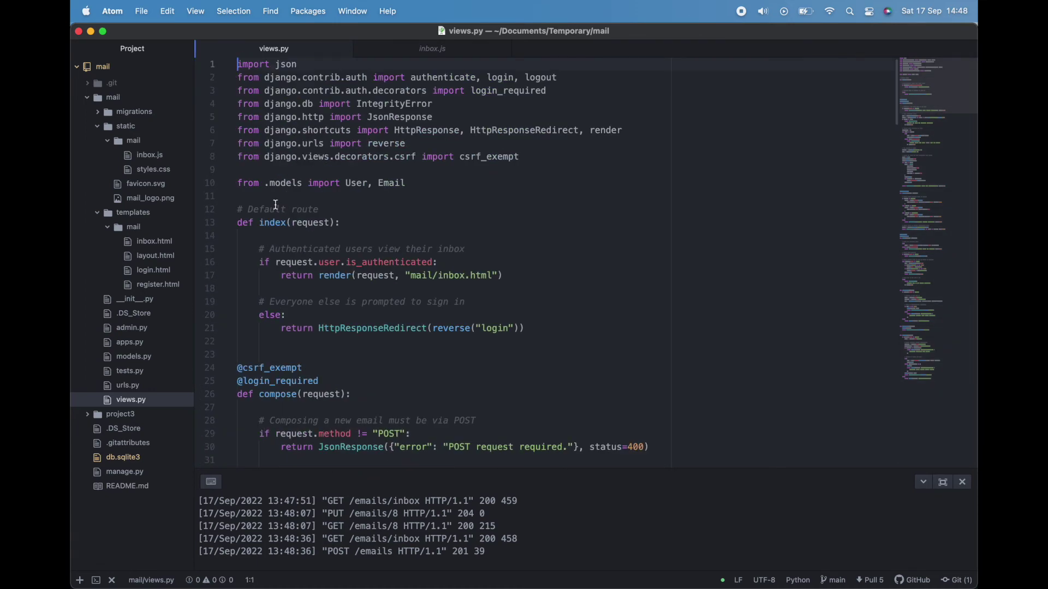
pyautogui.click(173, 259)
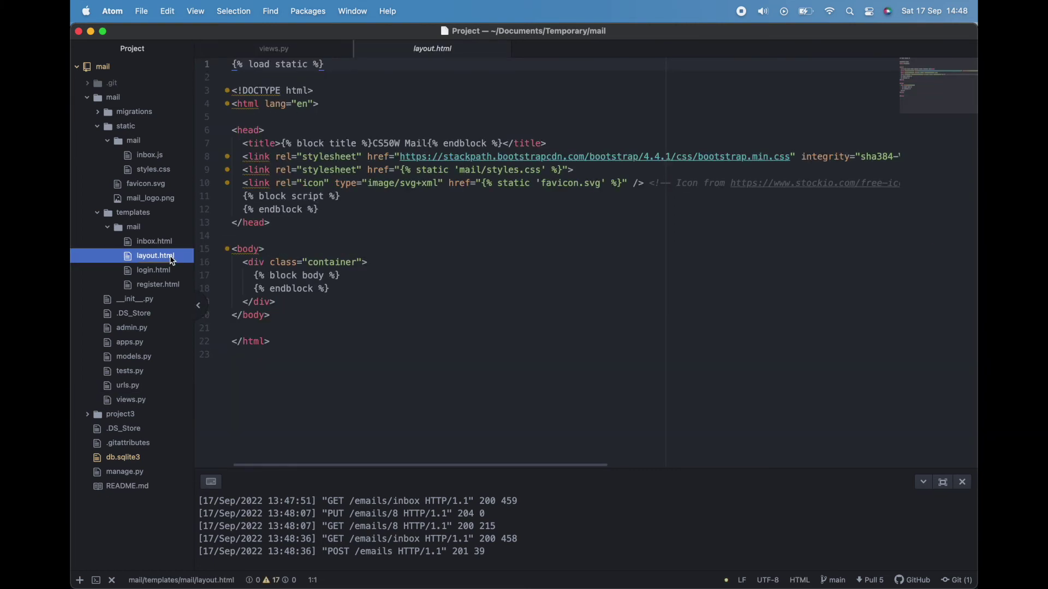
pyautogui.click(165, 286)
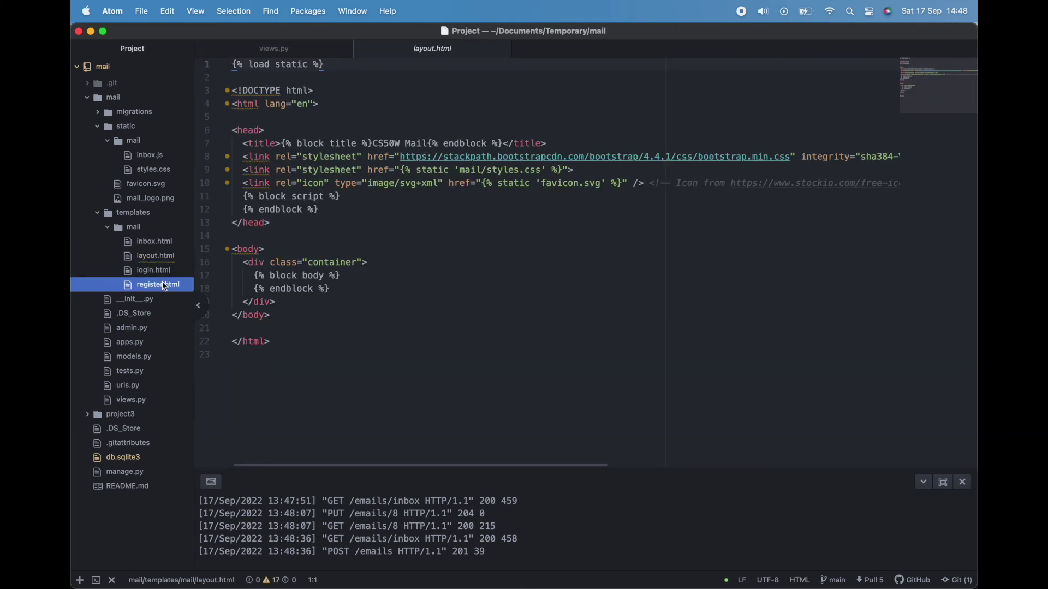
pyautogui.click(161, 273)
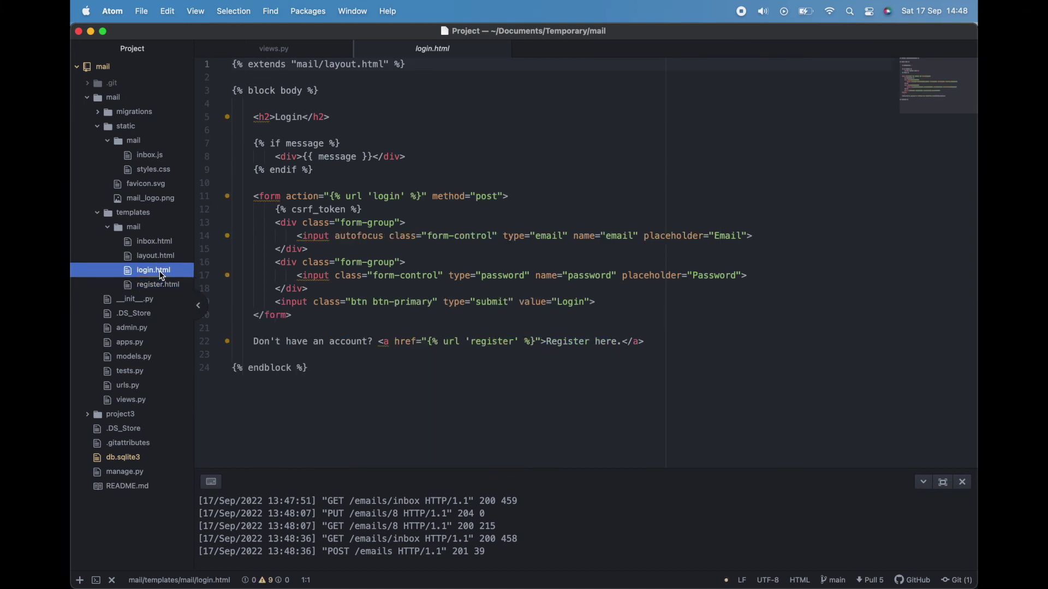
# Step: Open inbox.html and point out its emails-view div section
pyautogui.click(150, 241)
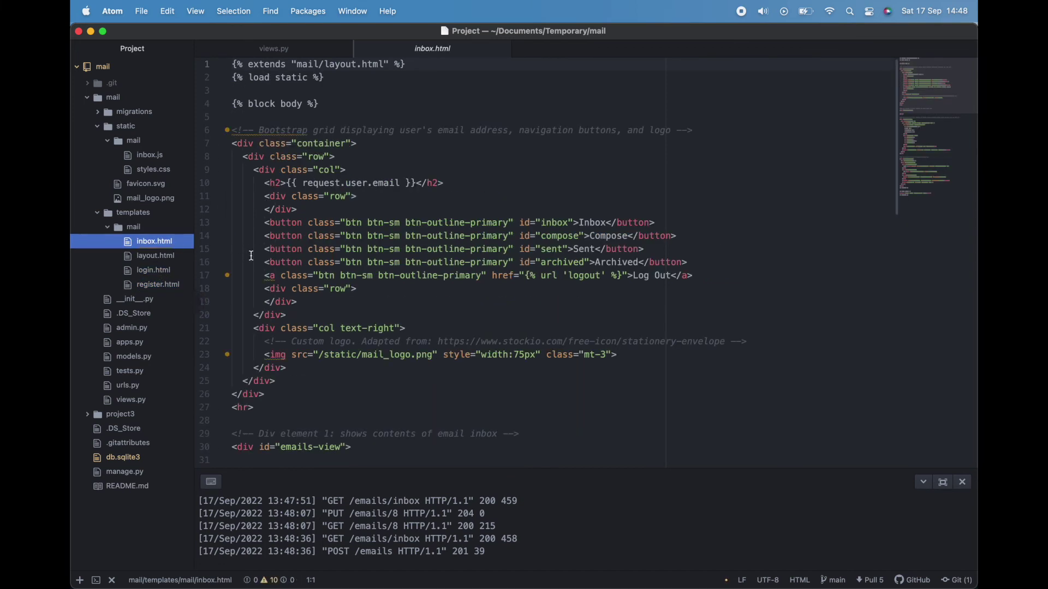
pyautogui.scroll(-1, 279, 340)
pyautogui.scroll(-3, 313, 332)
pyautogui.click(236, 323)
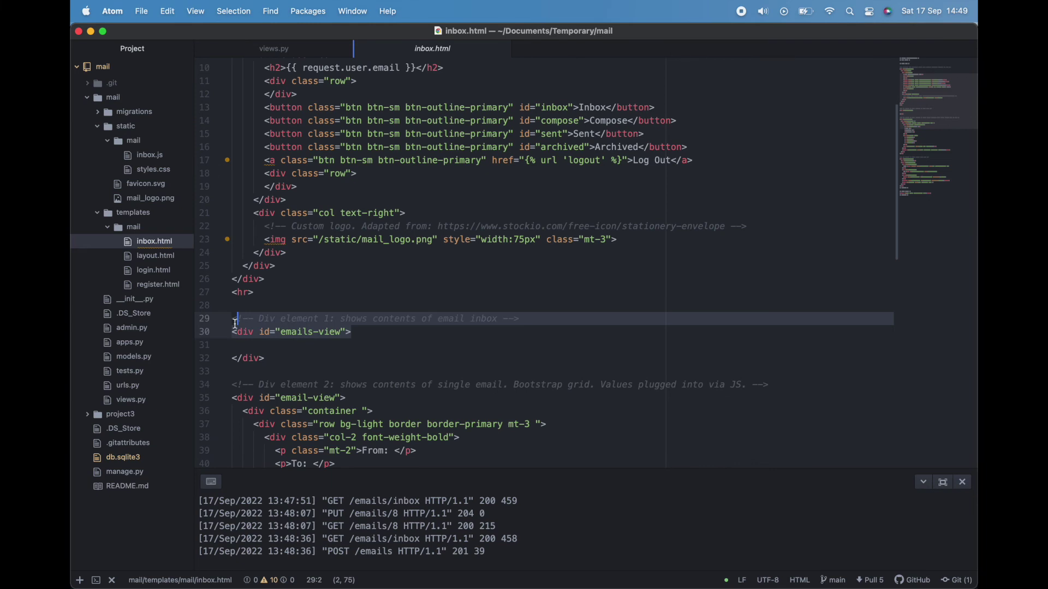
pyautogui.moveTo(355, 399); pyautogui.dragTo(241, 394)
pyautogui.click(366, 370)
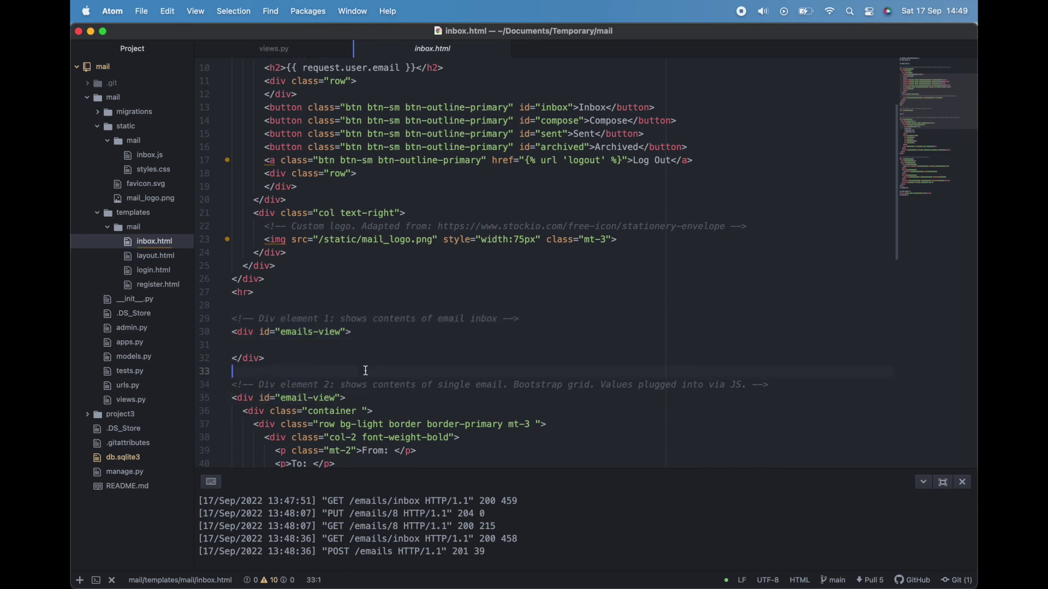
pyautogui.click(150, 157)
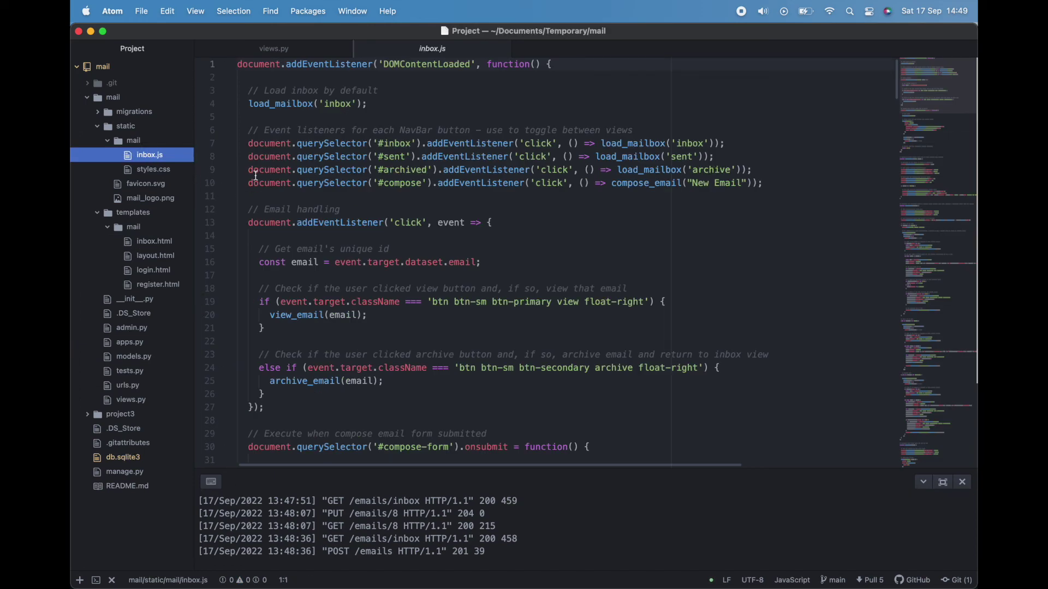
# Step: Highlight the navbar event listeners on lines 6–10 of inbox.js
pyautogui.scroll(-5, 255, 177)
pyautogui.scroll(-15, 256, 180)
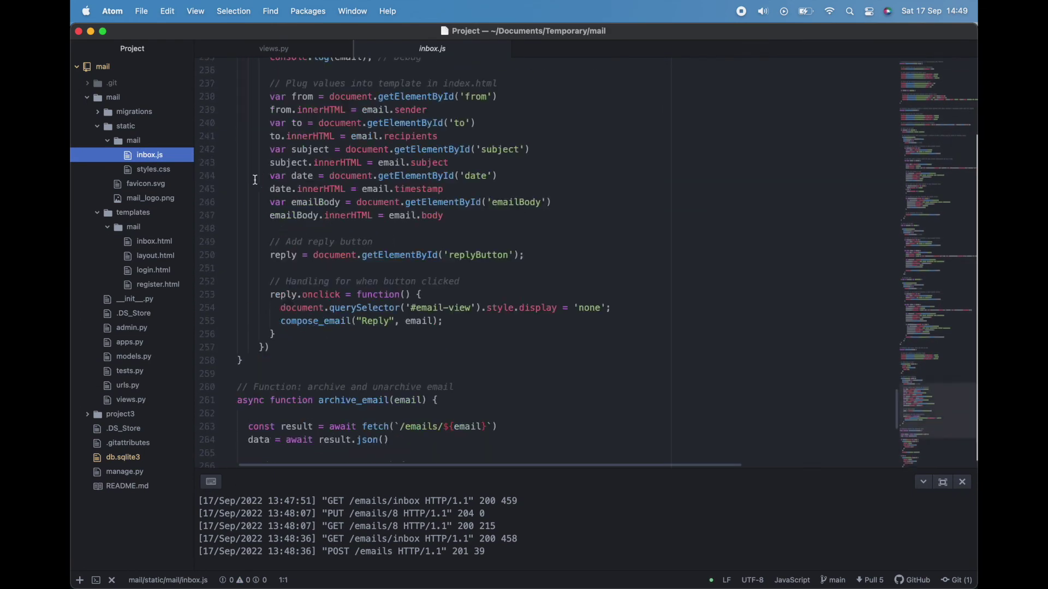
pyautogui.scroll(20, 255, 180)
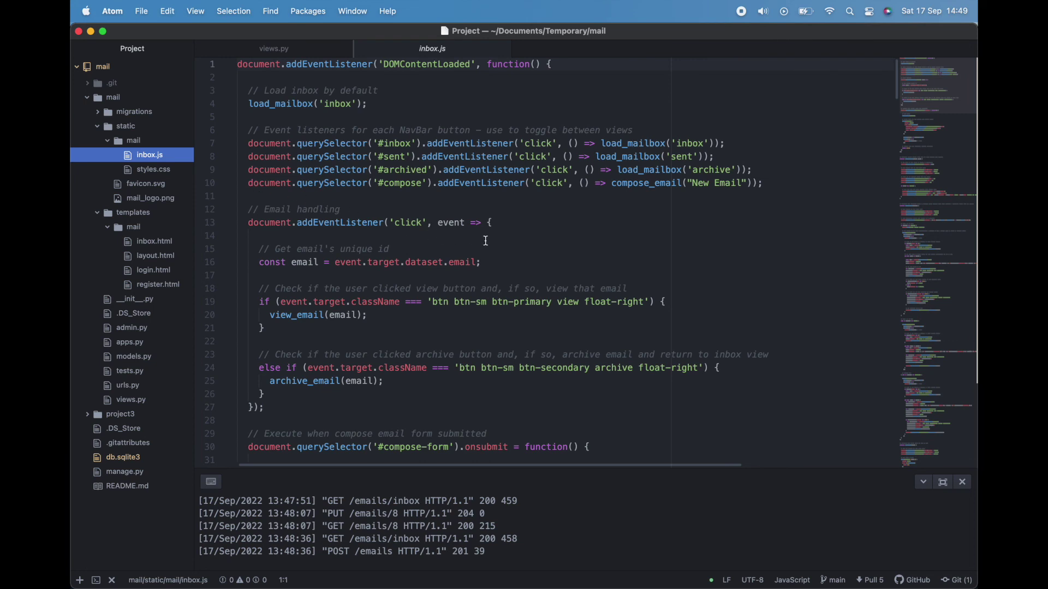
pyautogui.moveTo(796, 188); pyautogui.dragTo(247, 133)
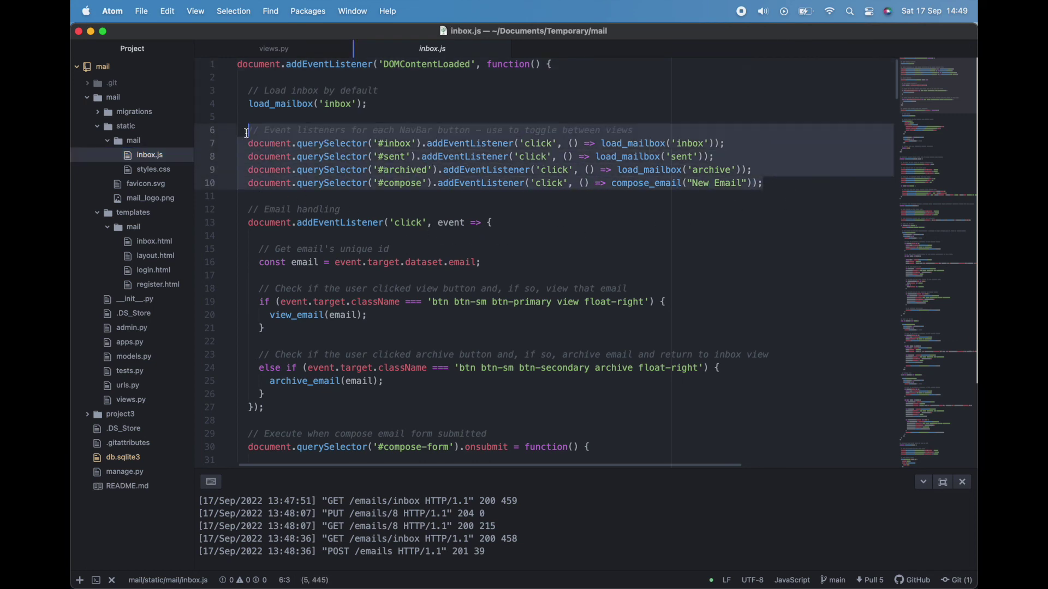
pyautogui.click(290, 236)
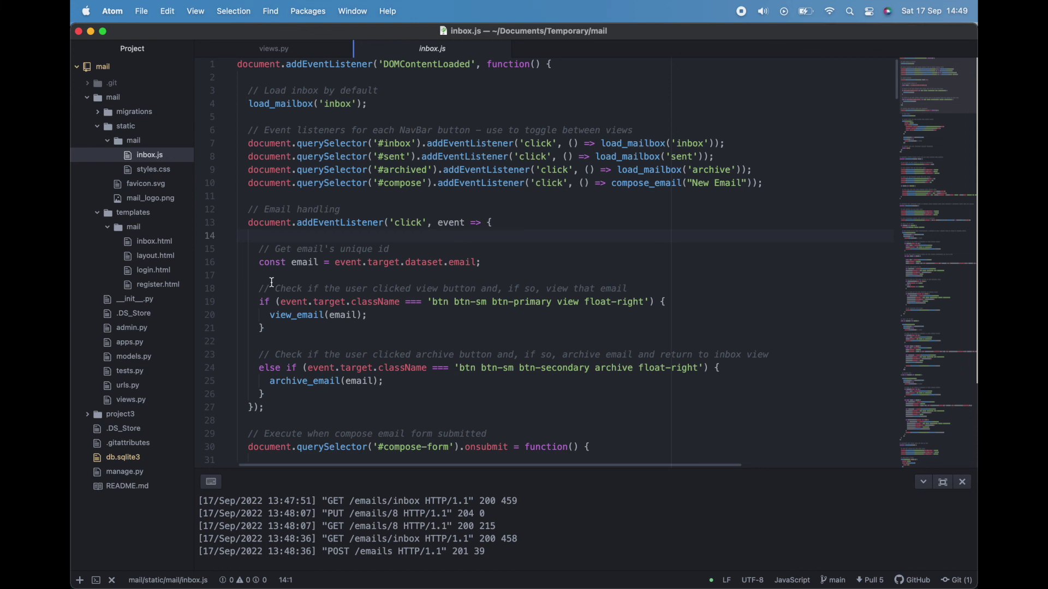
# Step: Highlight the compose form's submit handler code in inbox.js
pyautogui.scroll(-10, 271, 288)
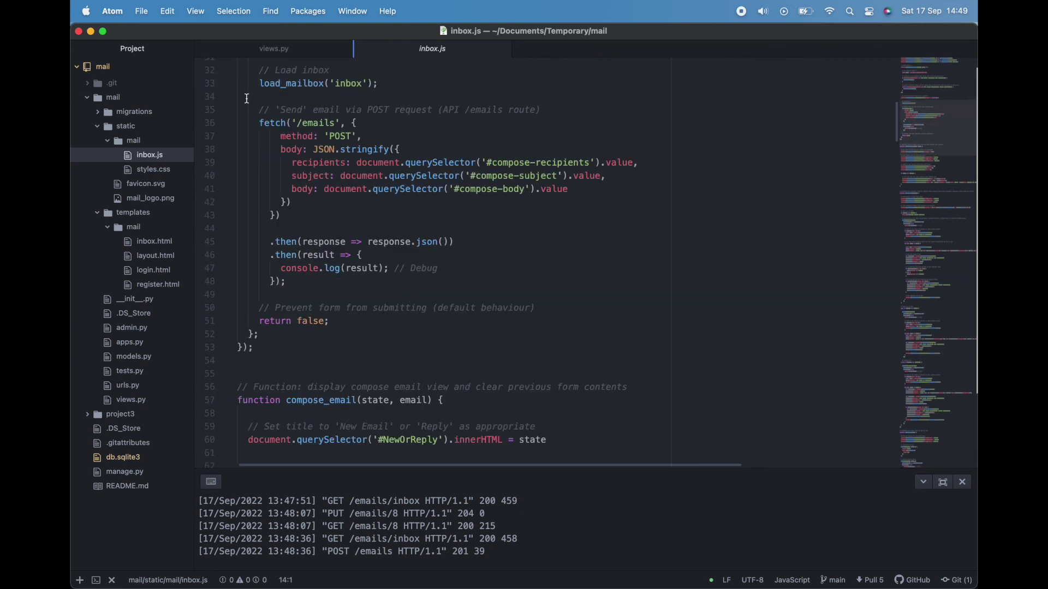
pyautogui.moveTo(249, 84); pyautogui.dragTo(320, 343)
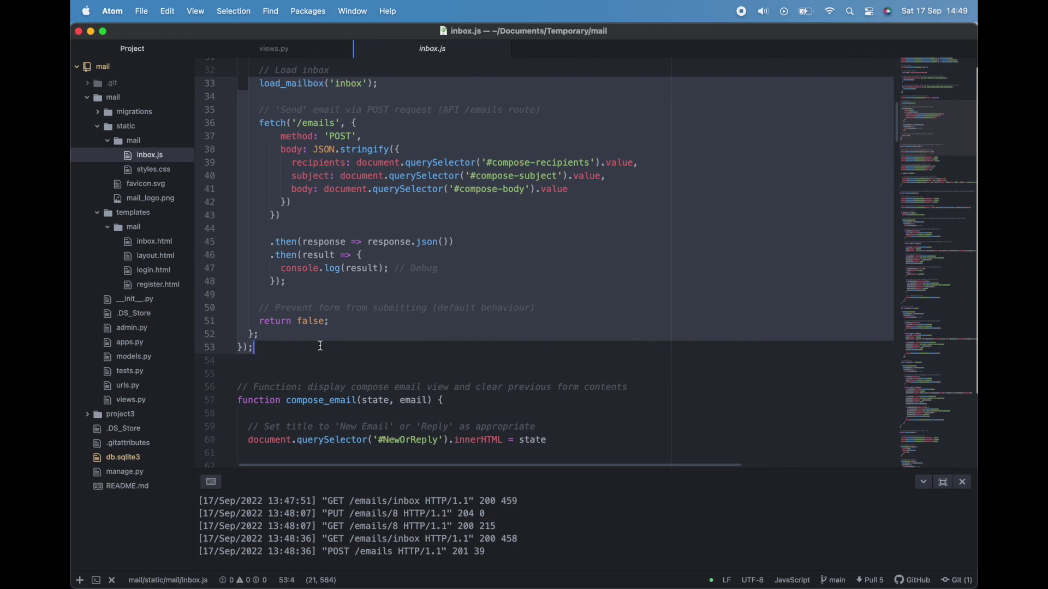
pyautogui.click(320, 346)
pyautogui.hotkey('ctrl', 'Up')
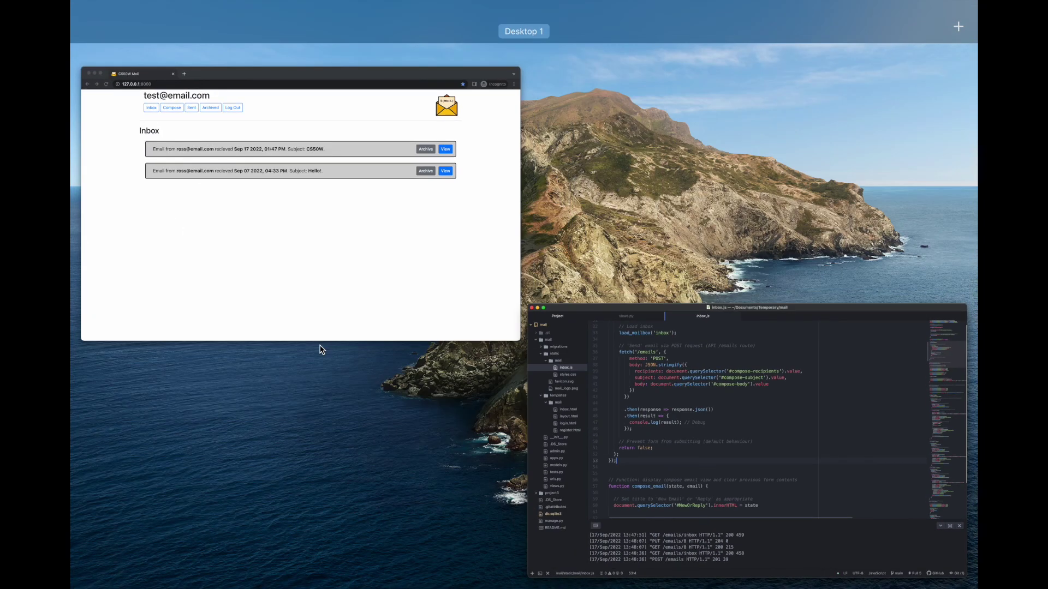
# Step: Draft an email to Everyone, subject 'CS50W', body 'See you all next time', then log out unsent
pyautogui.click(239, 278)
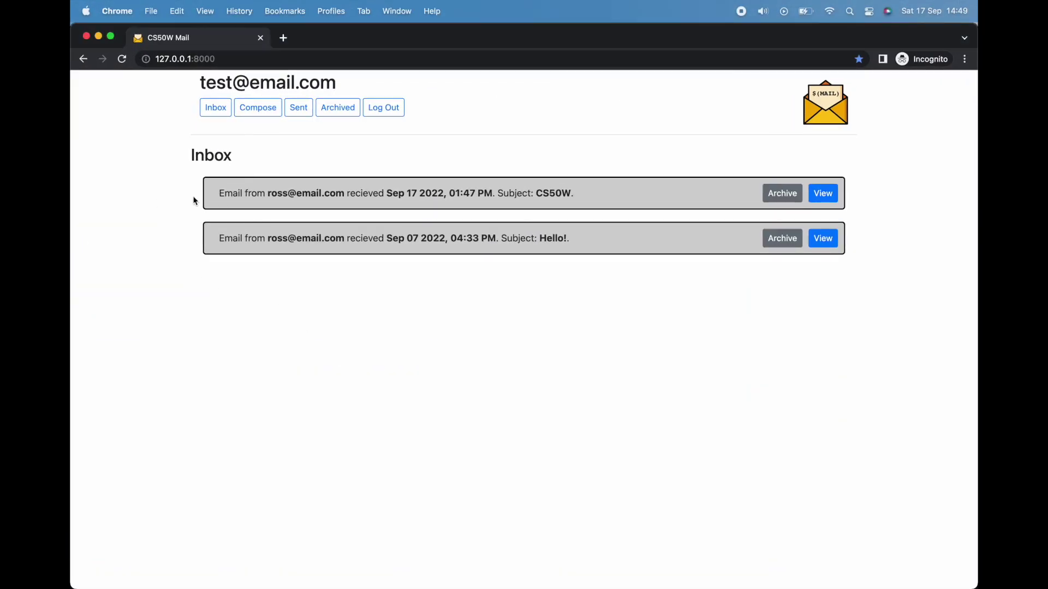
pyautogui.click(253, 114)
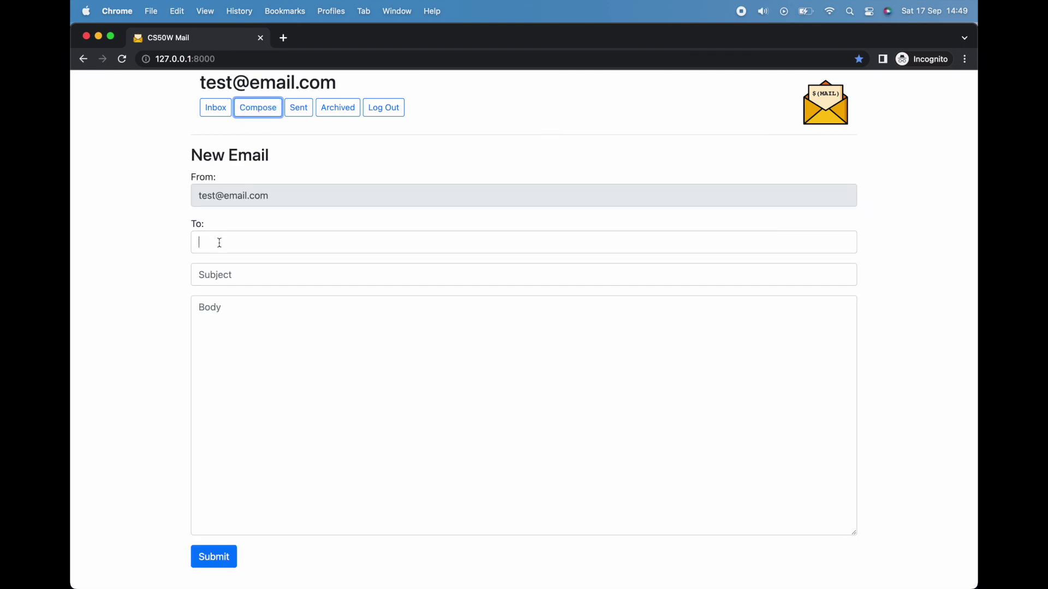
pyautogui.click(219, 243)
pyautogui.write('Everyone')
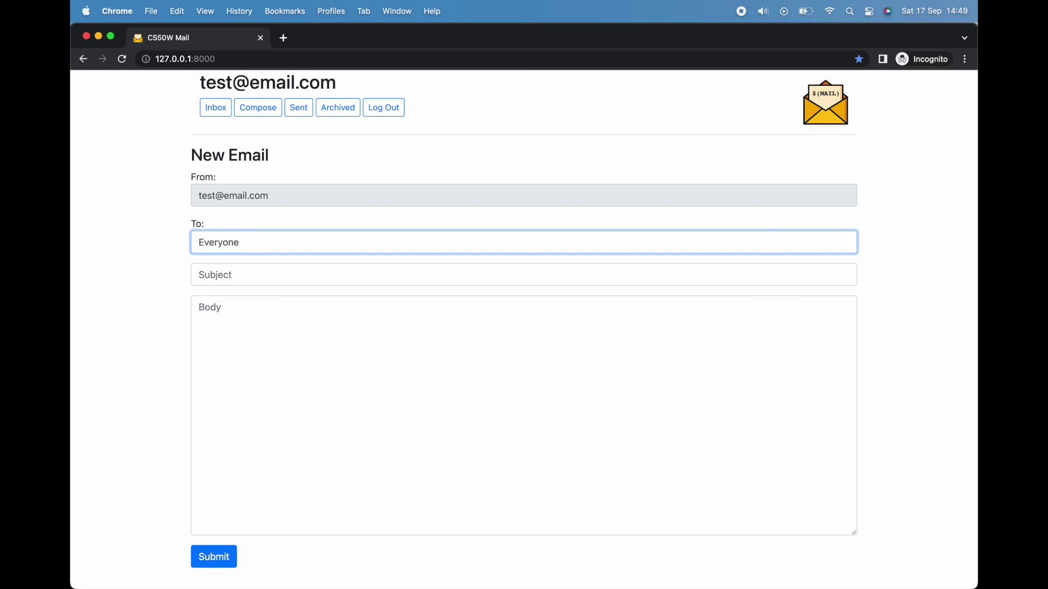
pyautogui.press('Tab')
pyautogui.write('CS50')
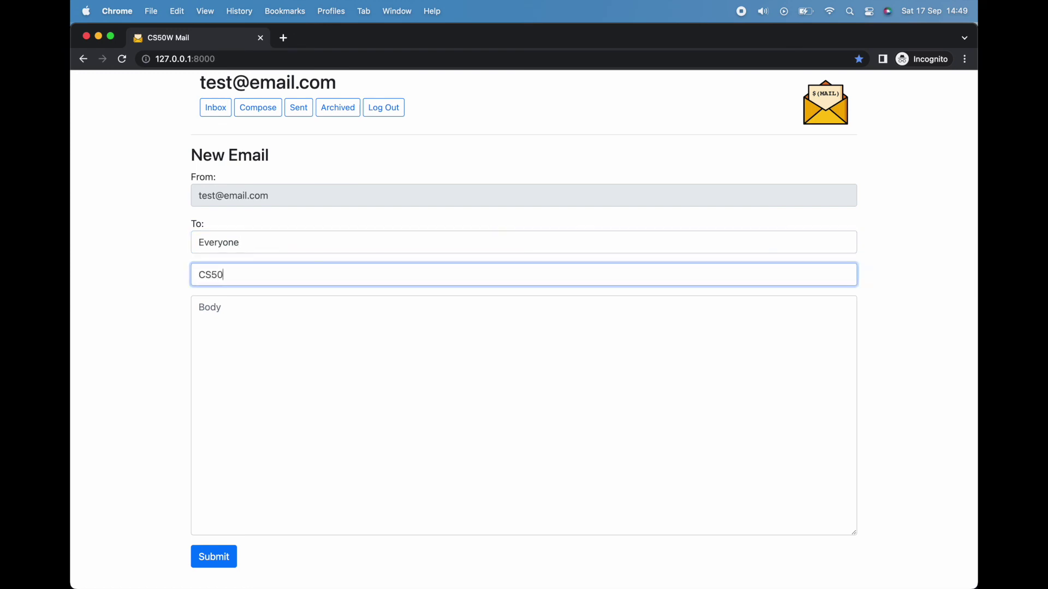
pyautogui.write('W')
pyautogui.press('Tab')
pyautogui.write('See you ')
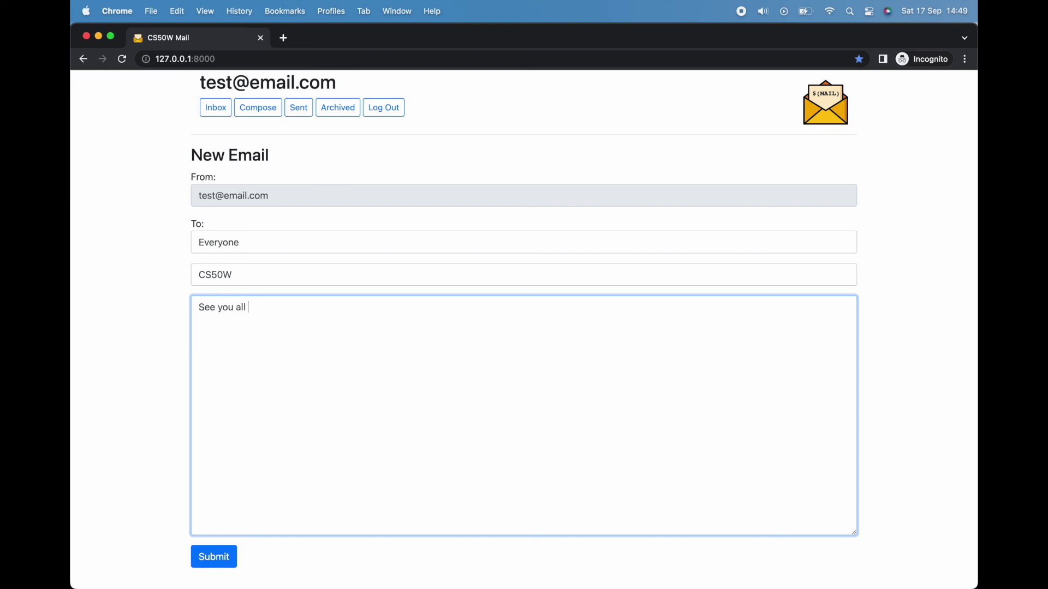
pyautogui.write('all next time :)')
pyautogui.click(80, 239)
pyautogui.click(378, 116)
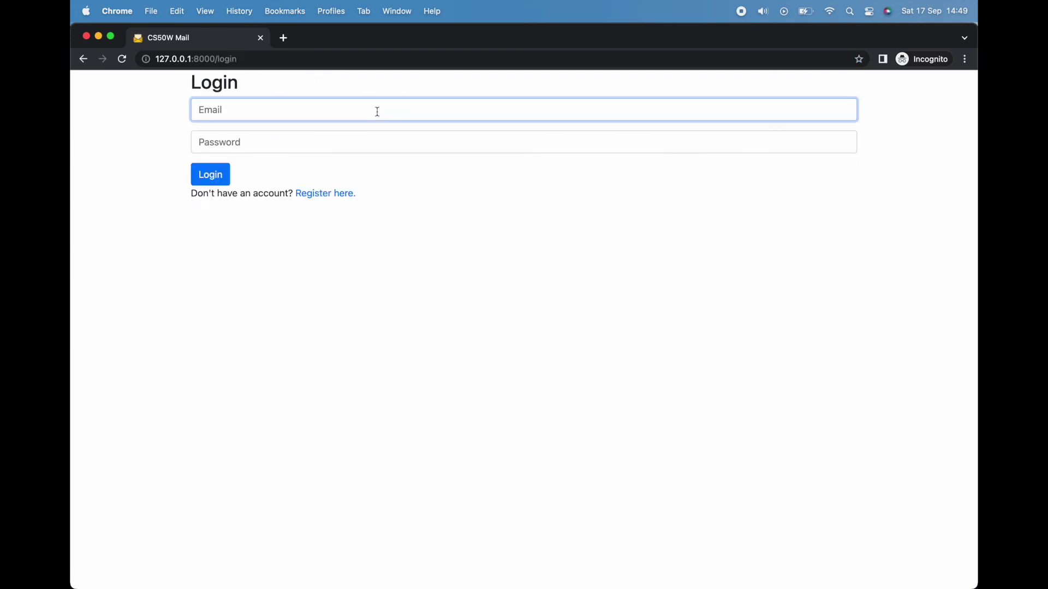